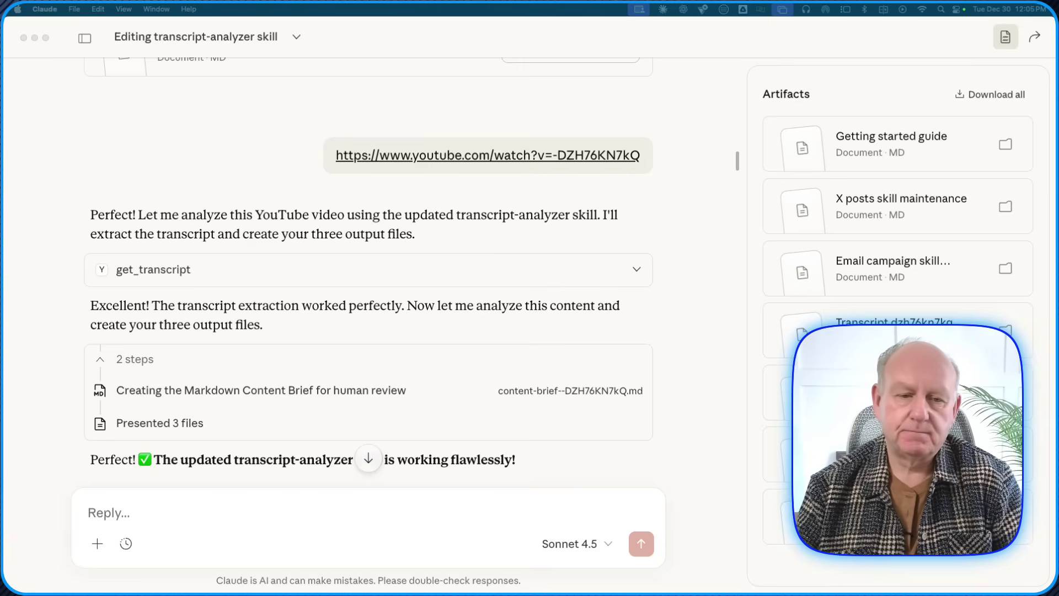
{"action": "scroll", "coordinate": [368, 265], "scroll_direction": "down", "scroll_amount": 1}
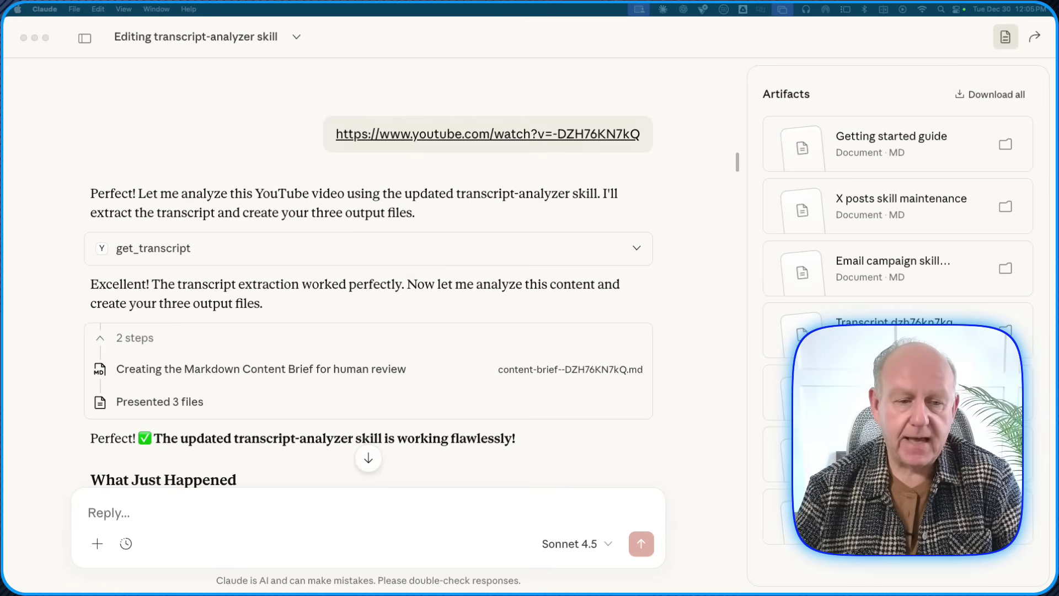
{"action": "triple_click", "coordinate": [476, 195]}
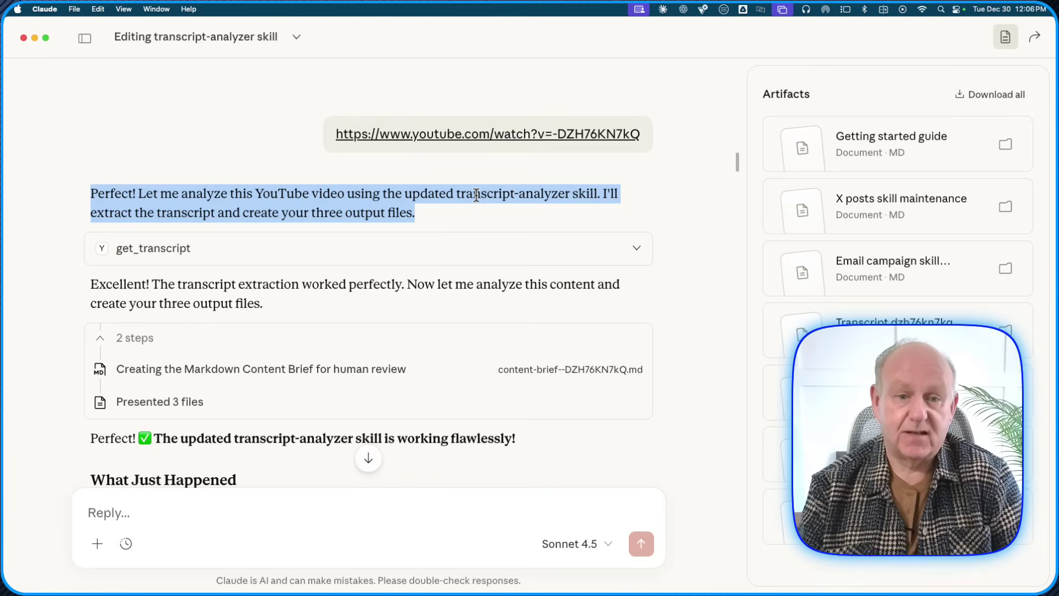
{"action": "scroll", "coordinate": [477, 196], "scroll_direction": "down", "scroll_amount": 2}
{"action": "scroll", "coordinate": [477, 199], "scroll_direction": "down", "scroll_amount": 1}
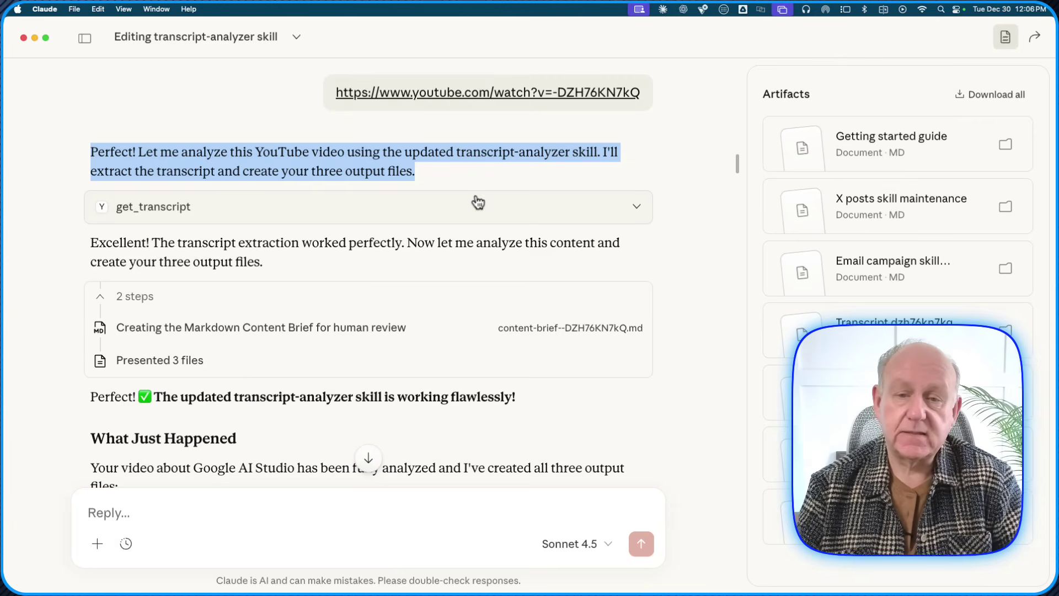
{"action": "scroll", "coordinate": [478, 203], "scroll_direction": "down", "scroll_amount": 5}
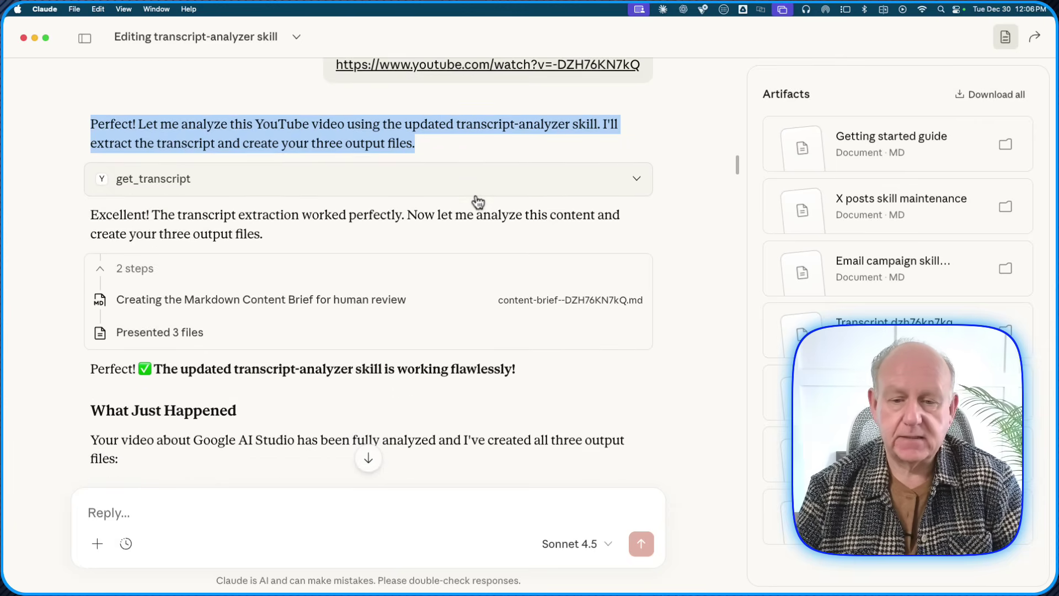
{"action": "scroll", "coordinate": [478, 202], "scroll_direction": "down", "scroll_amount": 10}
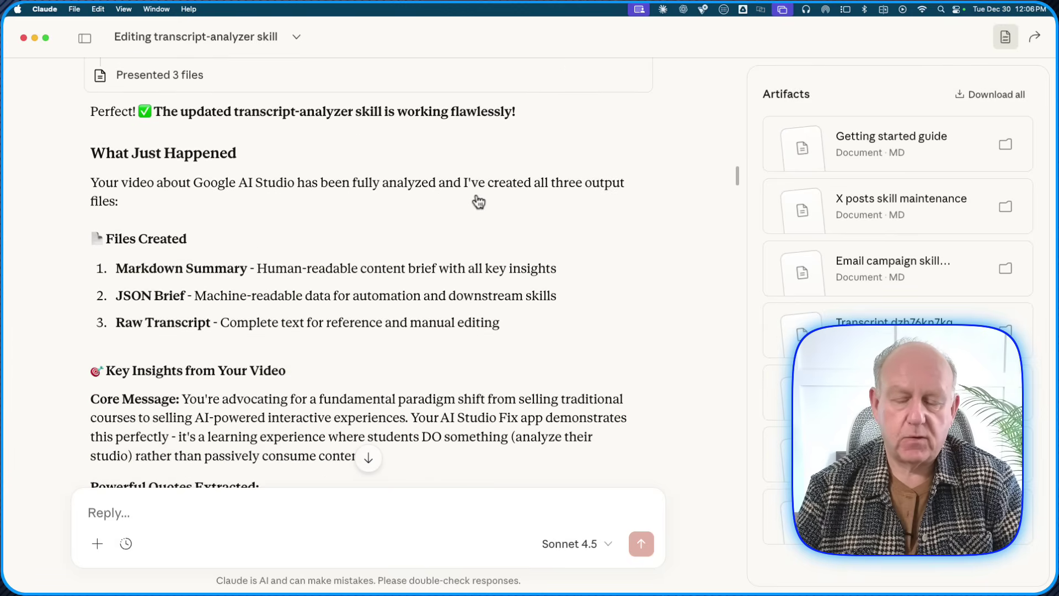
{"action": "double_click", "coordinate": [243, 271]}
{"action": "triple_click", "coordinate": [243, 270]}
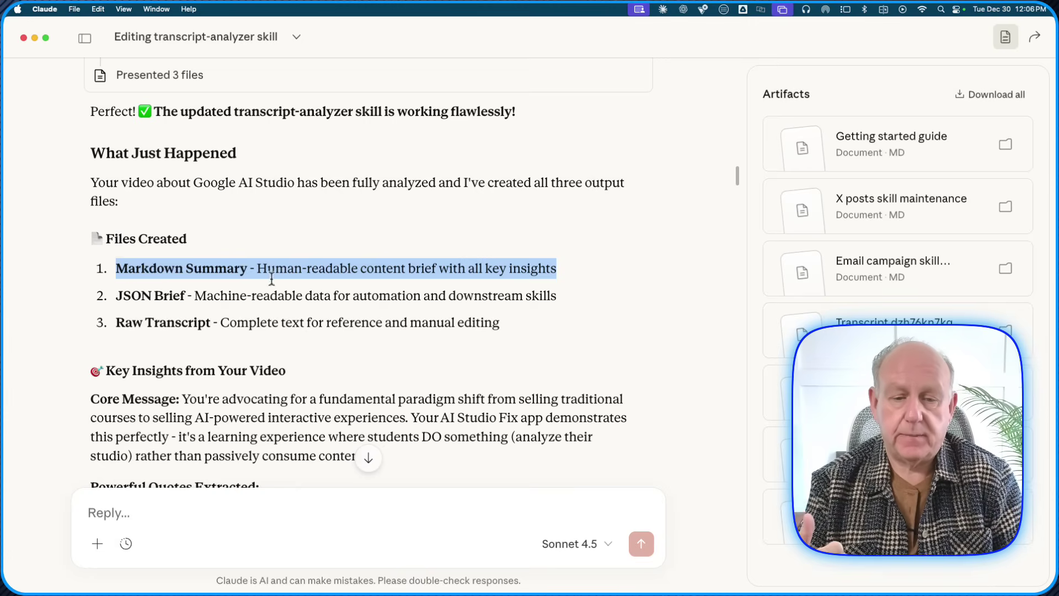
{"action": "double_click", "coordinate": [352, 289]}
{"action": "triple_click", "coordinate": [352, 289]}
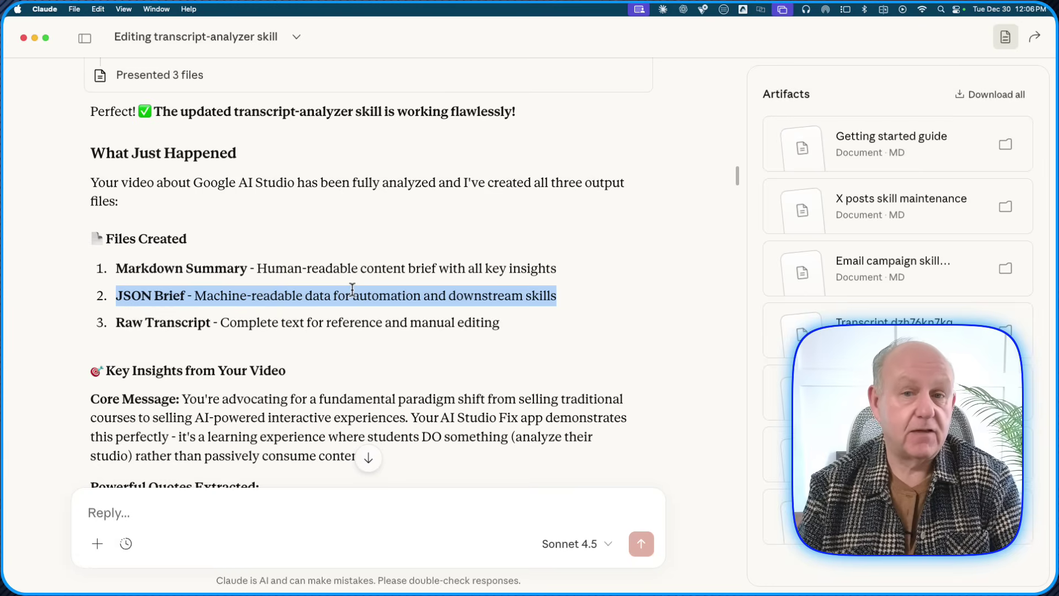
{"action": "double_click", "coordinate": [317, 321]}
{"action": "triple_click", "coordinate": [317, 321]}
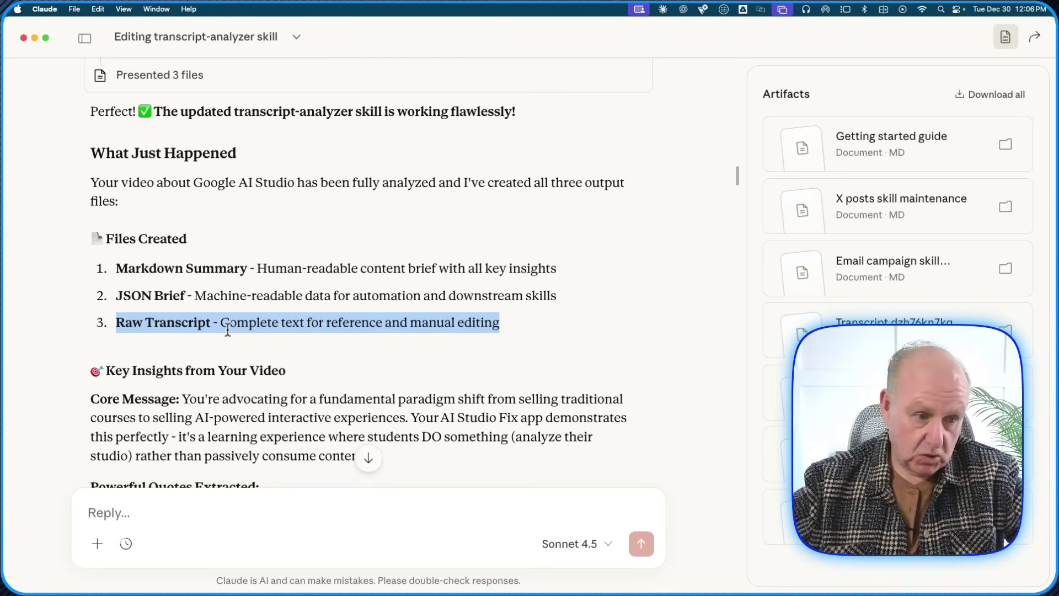
{"action": "scroll", "coordinate": [178, 314], "scroll_direction": "down", "scroll_amount": 8}
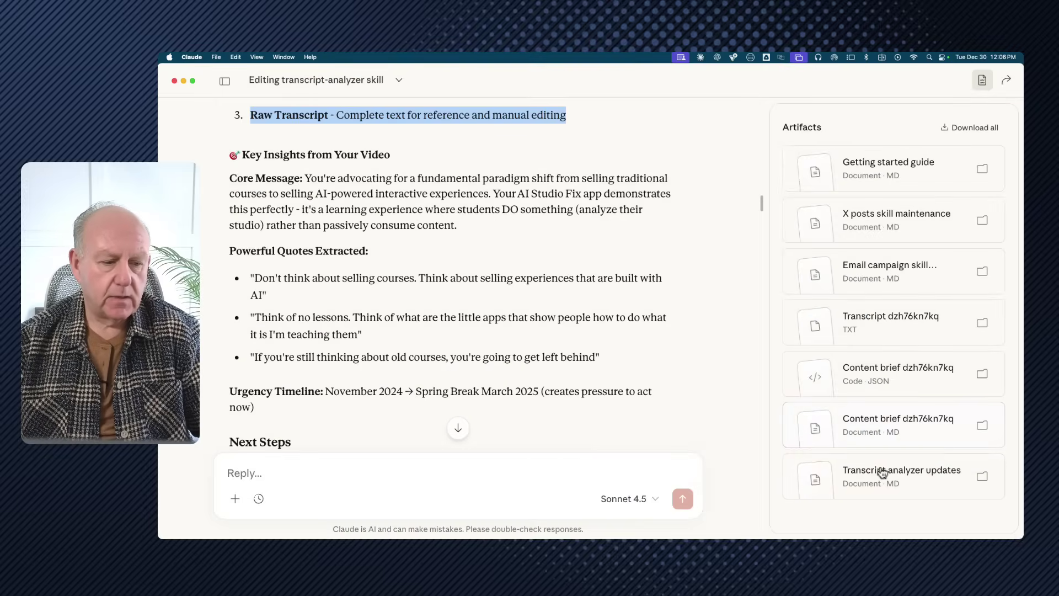
{"action": "left_click", "coordinate": [869, 437]}
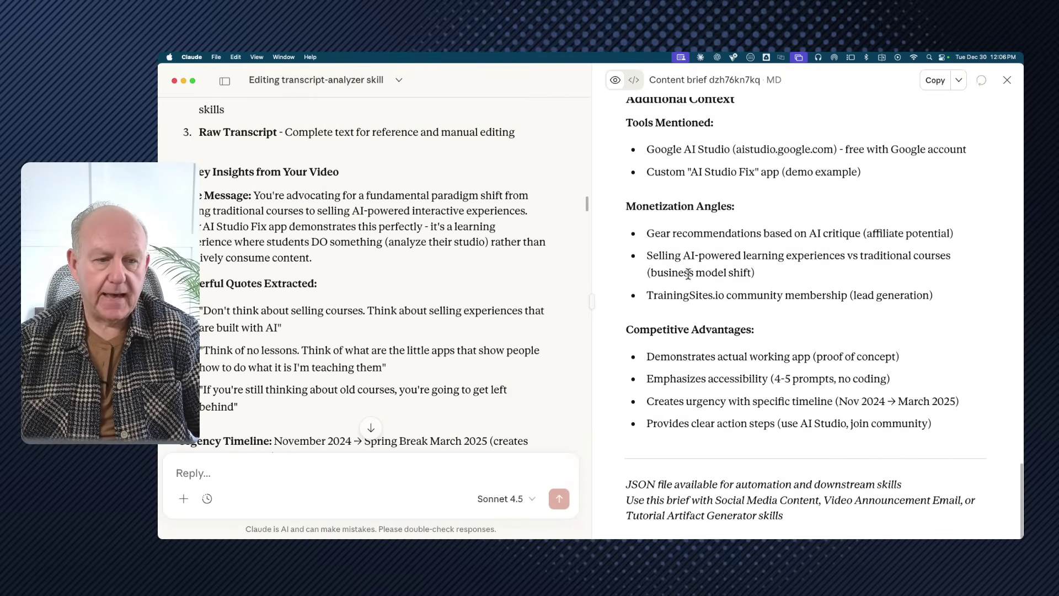
{"action": "left_click", "coordinate": [1006, 81]}
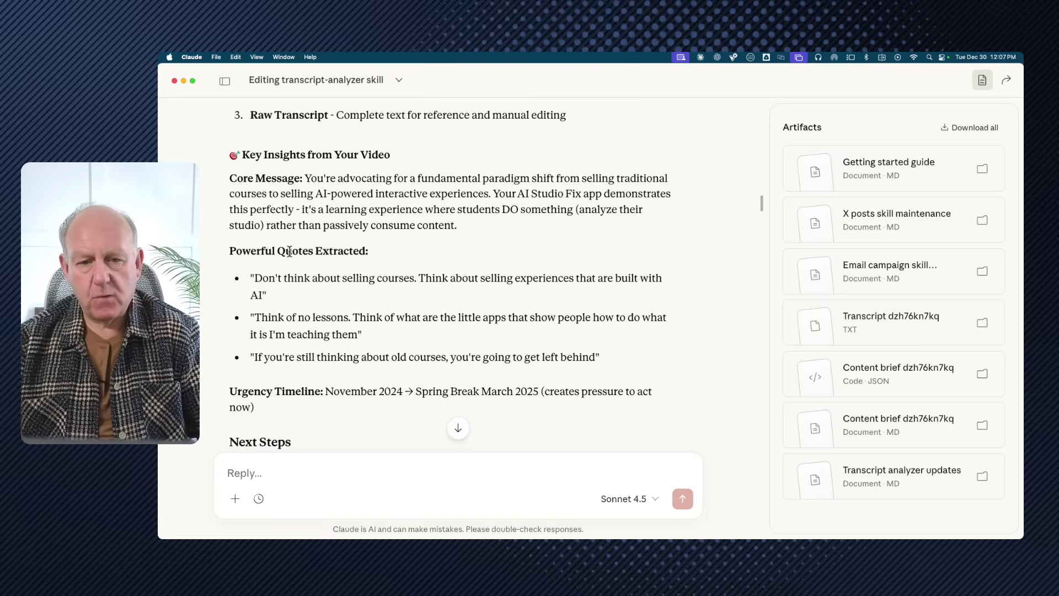
{"action": "scroll", "coordinate": [289, 251], "scroll_direction": "down", "scroll_amount": 3}
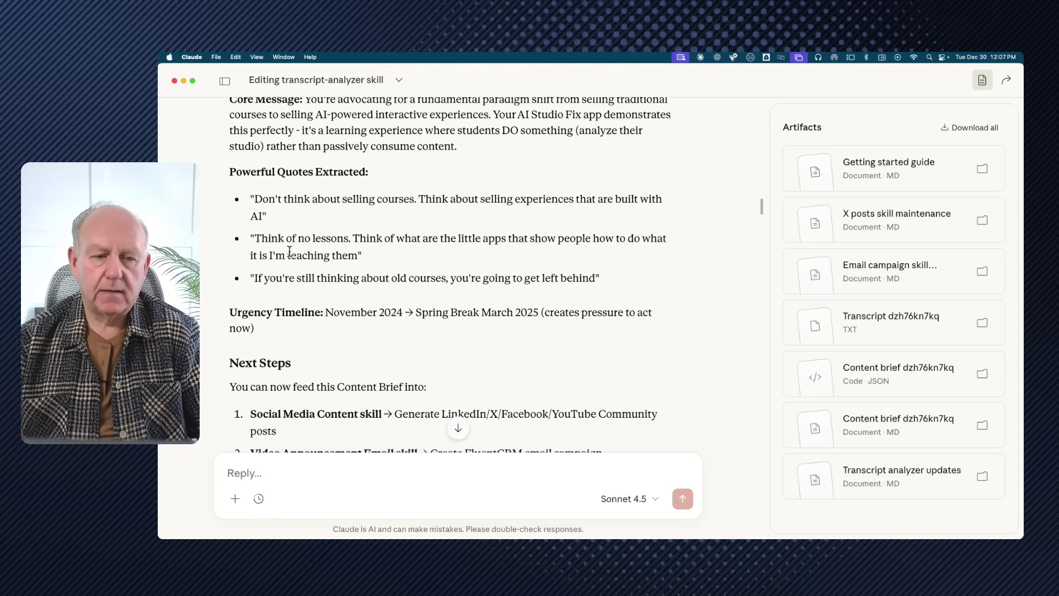
{"action": "scroll", "coordinate": [289, 251], "scroll_direction": "down", "scroll_amount": 7}
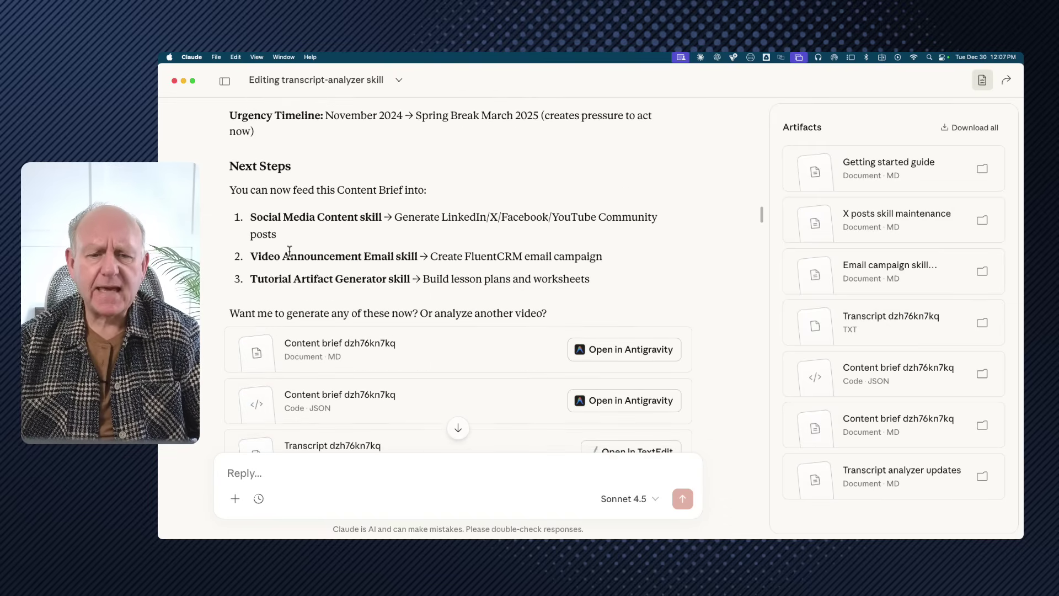
{"action": "scroll", "coordinate": [290, 251], "scroll_direction": "down", "scroll_amount": 3}
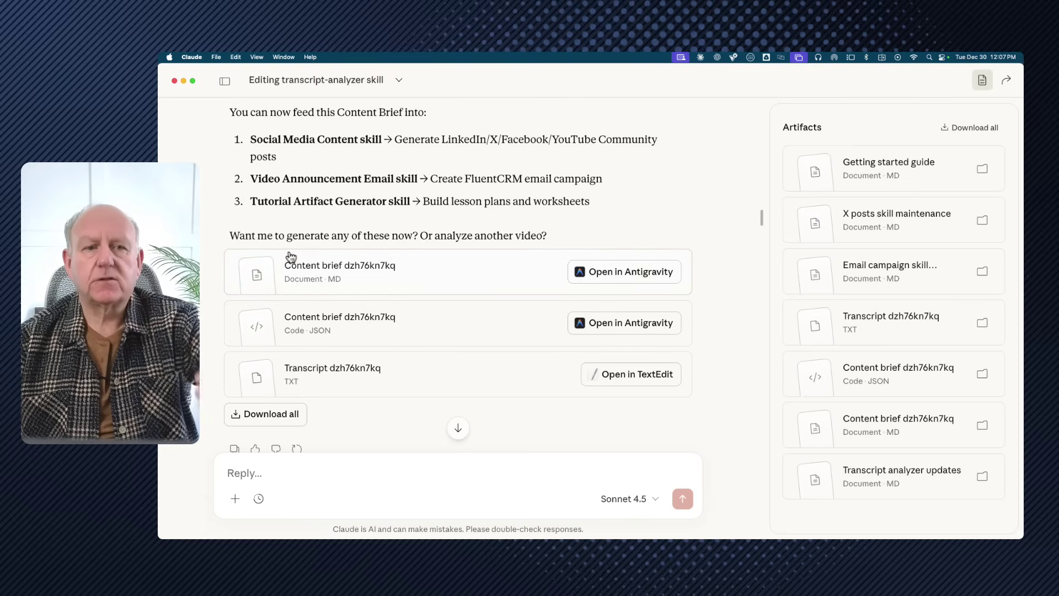
{"action": "scroll", "coordinate": [283, 231], "scroll_direction": "down", "scroll_amount": 4}
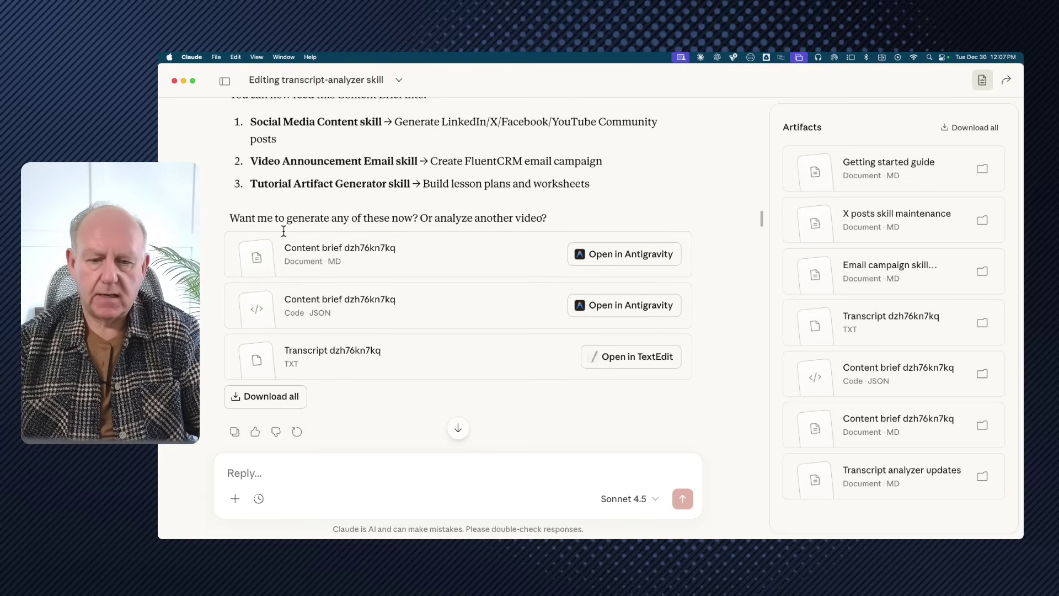
{"action": "scroll", "coordinate": [283, 231], "scroll_direction": "down", "scroll_amount": 7}
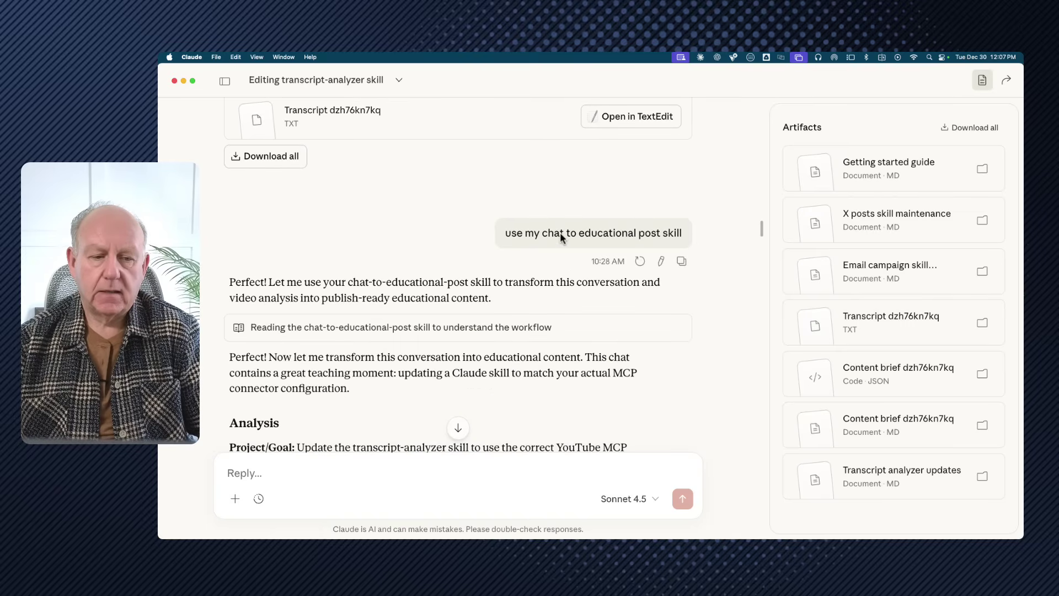
{"action": "left_click_drag", "start_coordinate": [543, 233], "coordinate": [560, 233]}
{"action": "triple_click", "coordinate": [561, 232]}
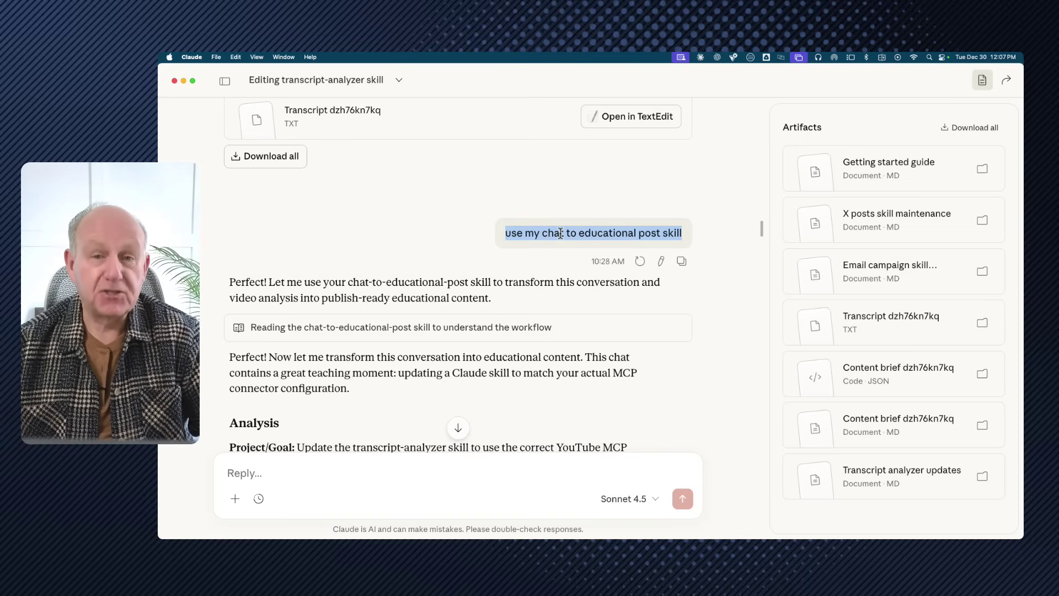
{"action": "scroll", "coordinate": [561, 233], "scroll_direction": "down", "scroll_amount": 3}
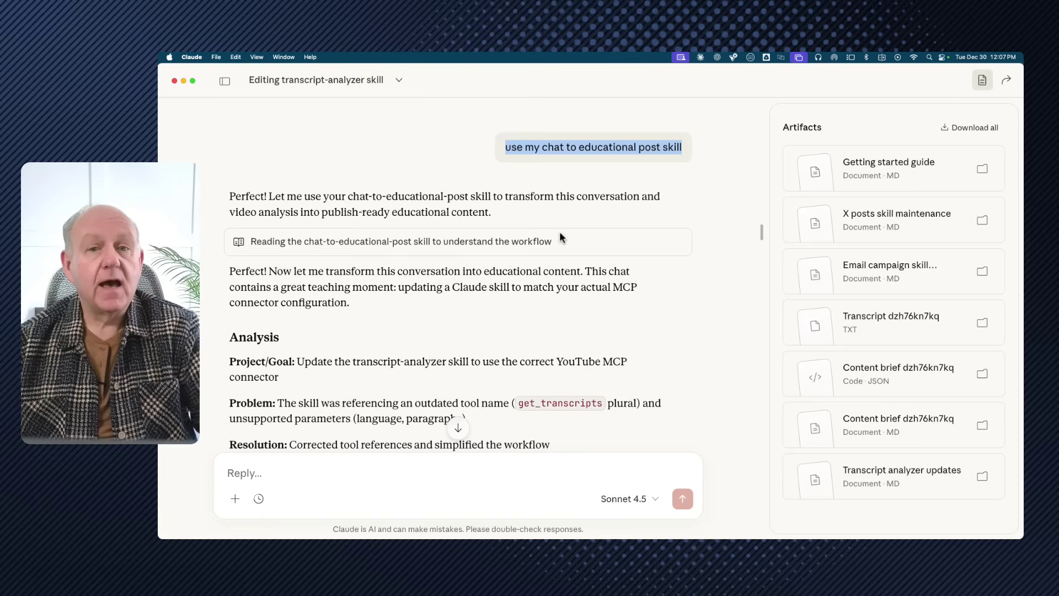
{"action": "scroll", "coordinate": [408, 228], "scroll_direction": "down", "scroll_amount": 4}
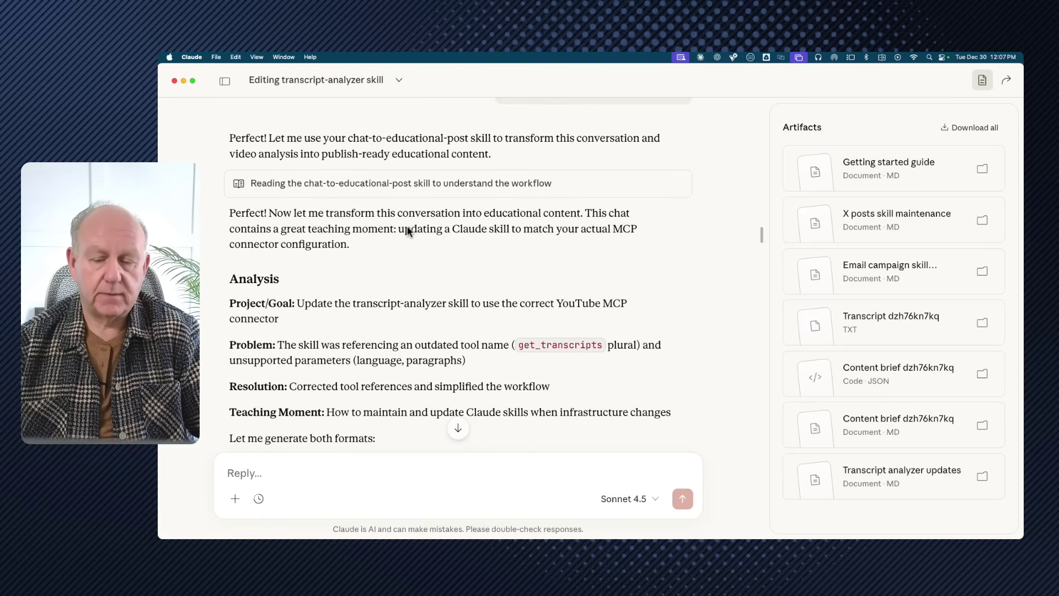
{"action": "scroll", "coordinate": [408, 231], "scroll_direction": "down", "scroll_amount": 9}
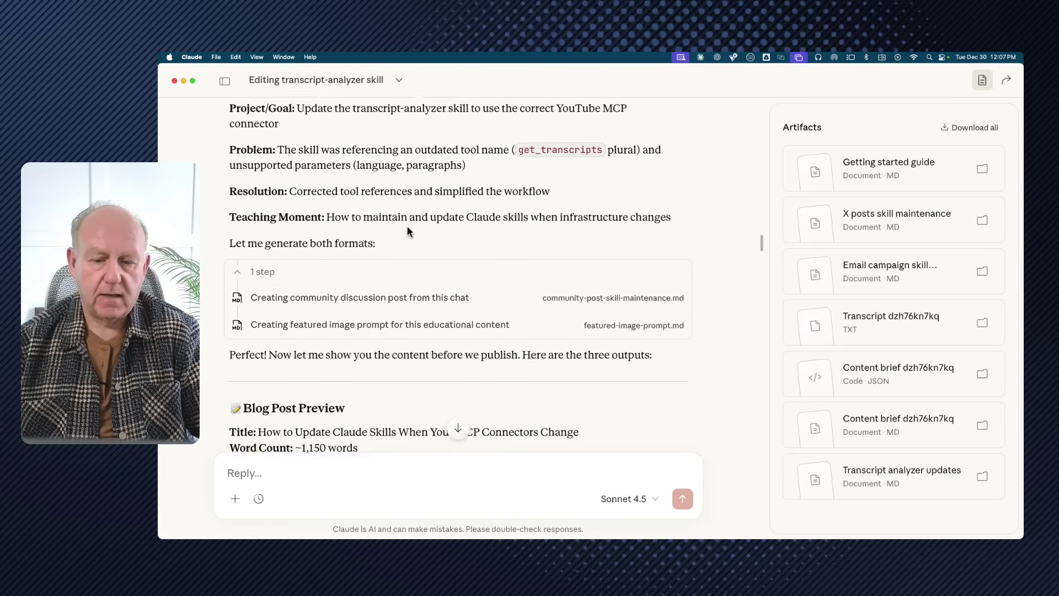
{"action": "scroll", "coordinate": [408, 231], "scroll_direction": "down", "scroll_amount": 8}
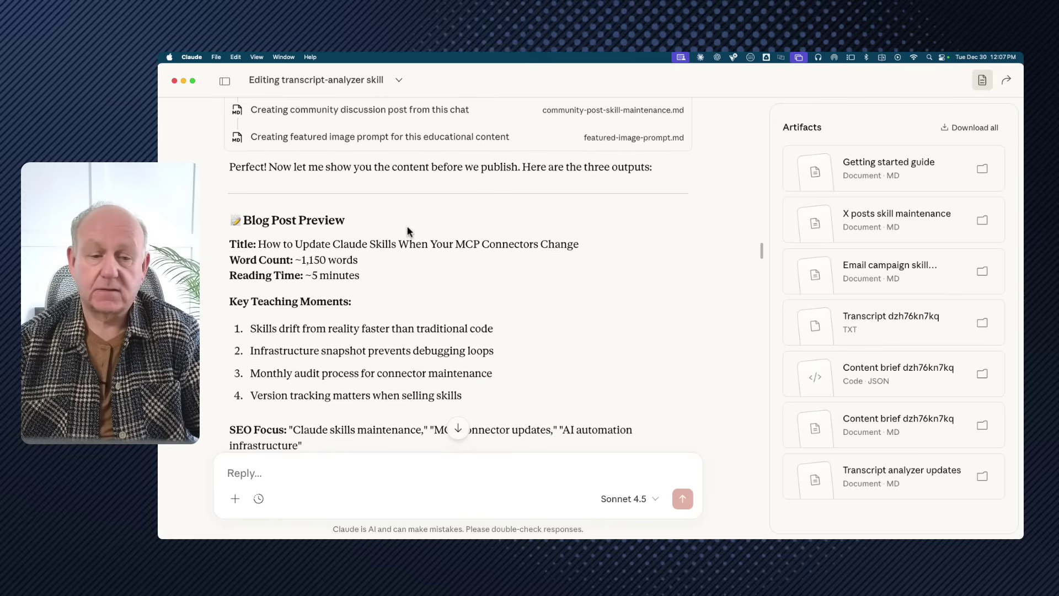
{"action": "scroll", "coordinate": [408, 231], "scroll_direction": "down", "scroll_amount": 1}
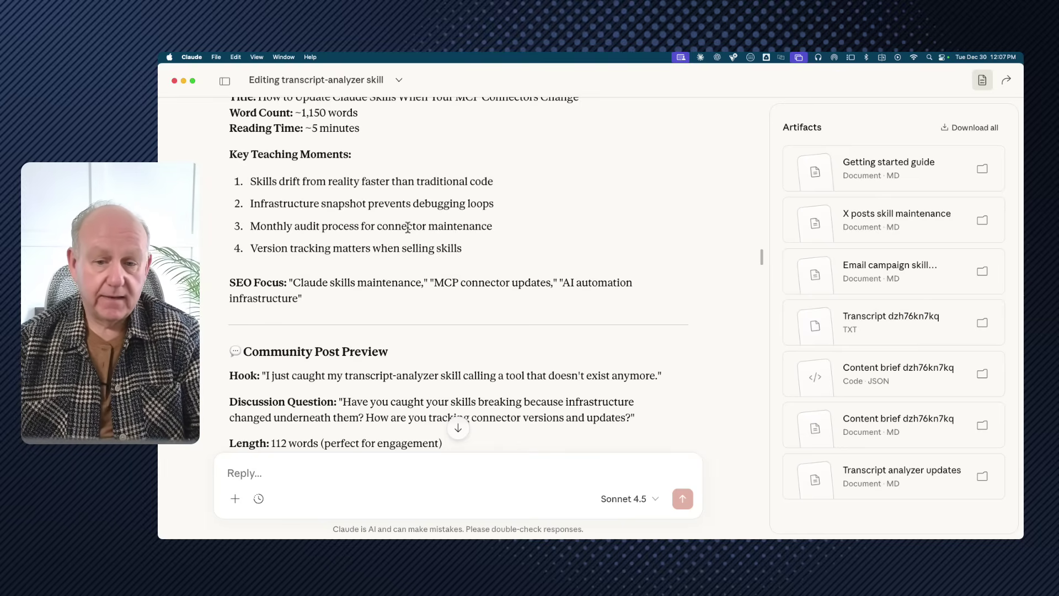
{"action": "triple_click", "coordinate": [413, 282]}
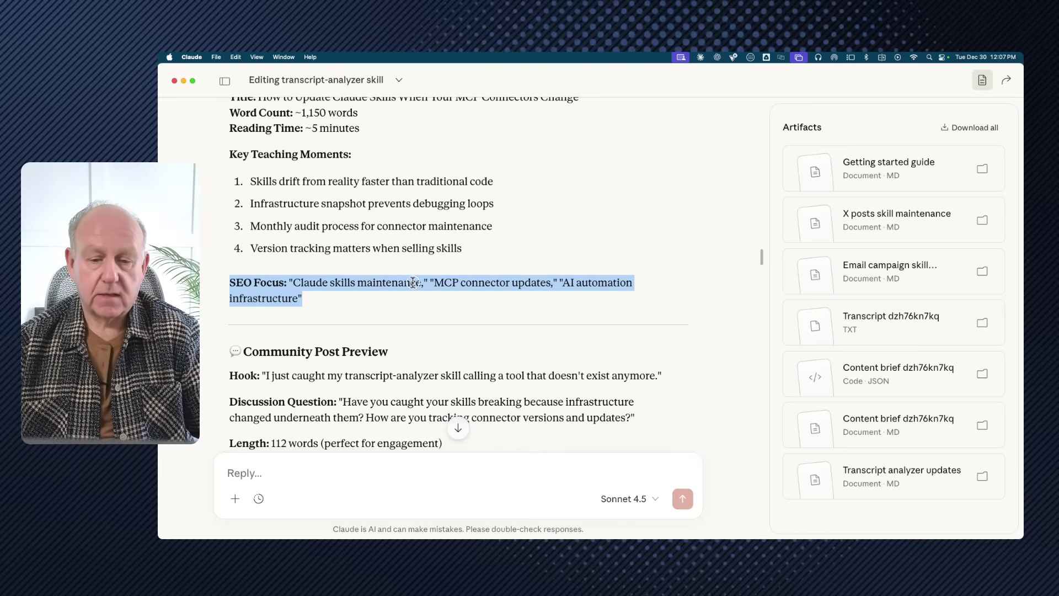
{"action": "scroll", "coordinate": [413, 283], "scroll_direction": "down", "scroll_amount": 3}
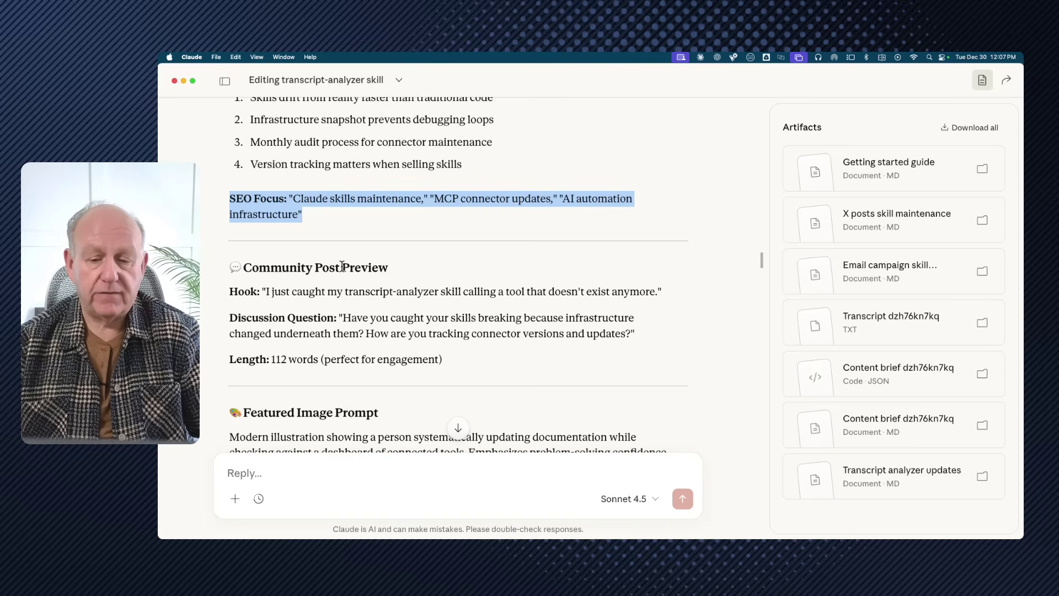
{"action": "scroll", "coordinate": [342, 267], "scroll_direction": "down", "scroll_amount": 5}
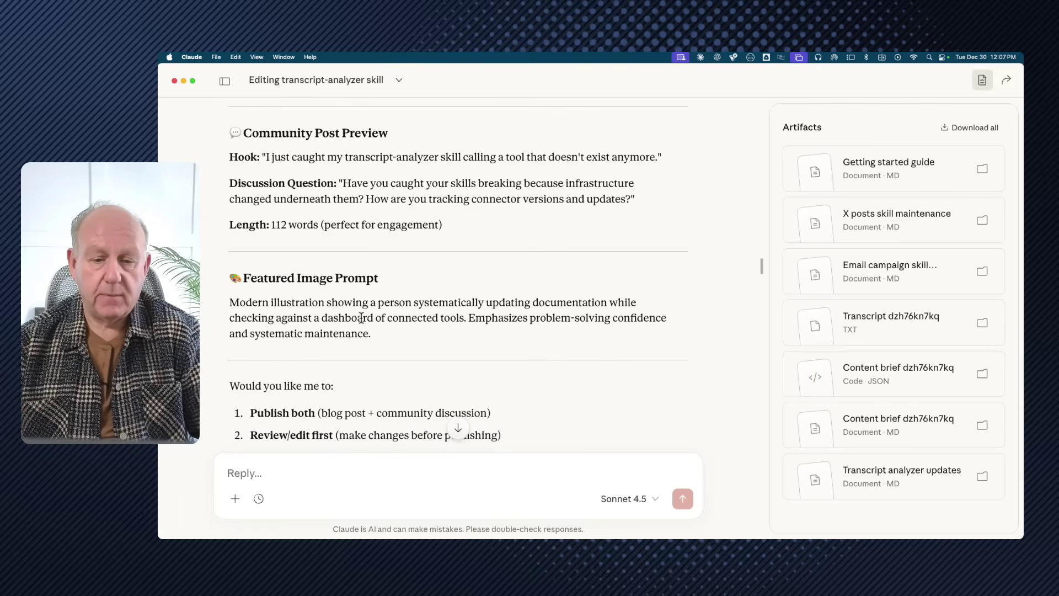
{"action": "scroll", "coordinate": [361, 317], "scroll_direction": "up", "scroll_amount": 2}
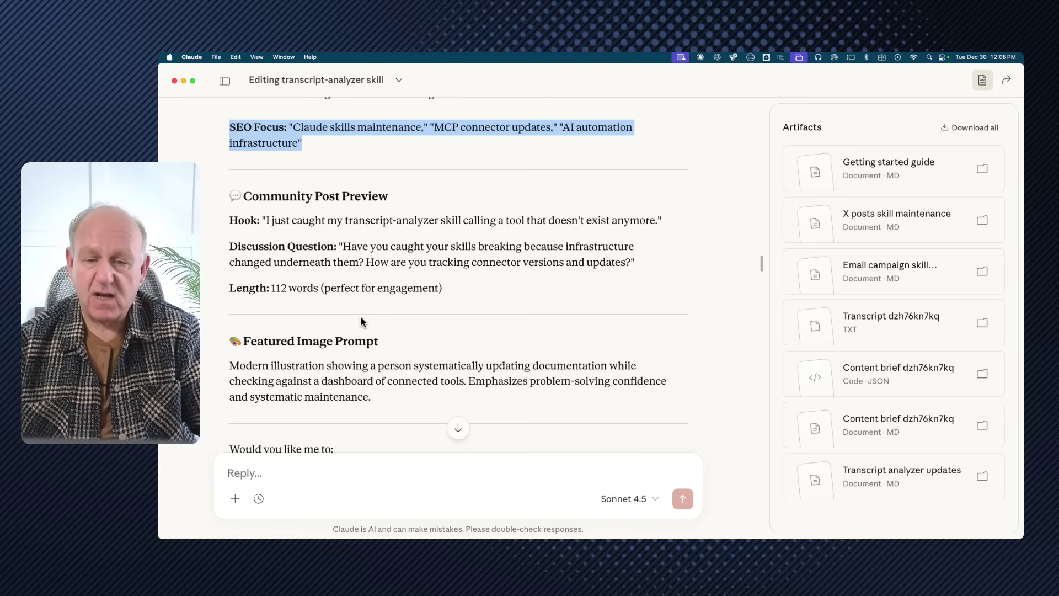
{"action": "scroll", "coordinate": [361, 321], "scroll_direction": "down", "scroll_amount": 4}
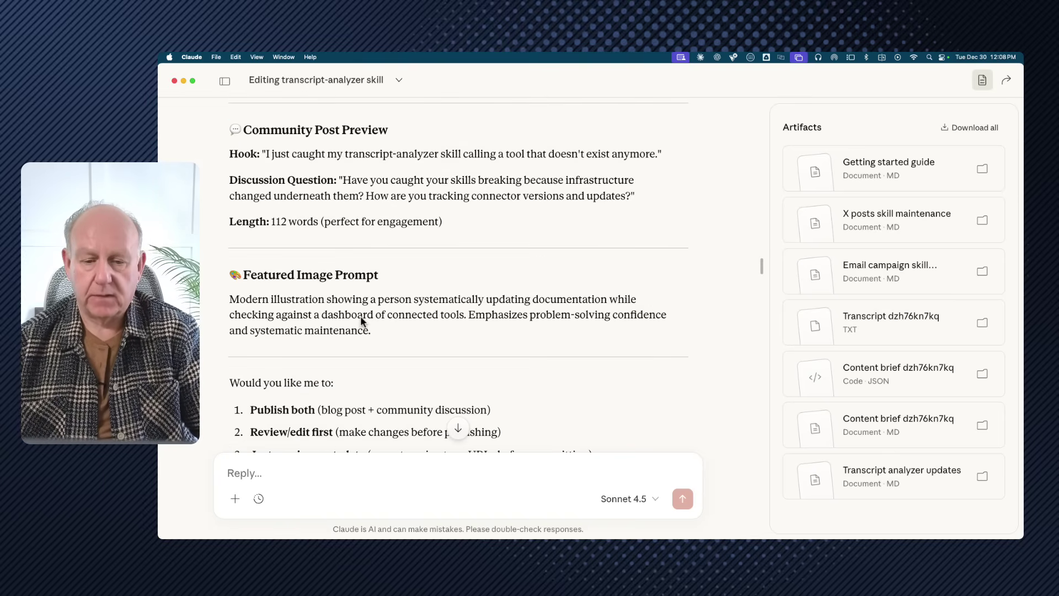
{"action": "scroll", "coordinate": [361, 321], "scroll_direction": "down", "scroll_amount": 5}
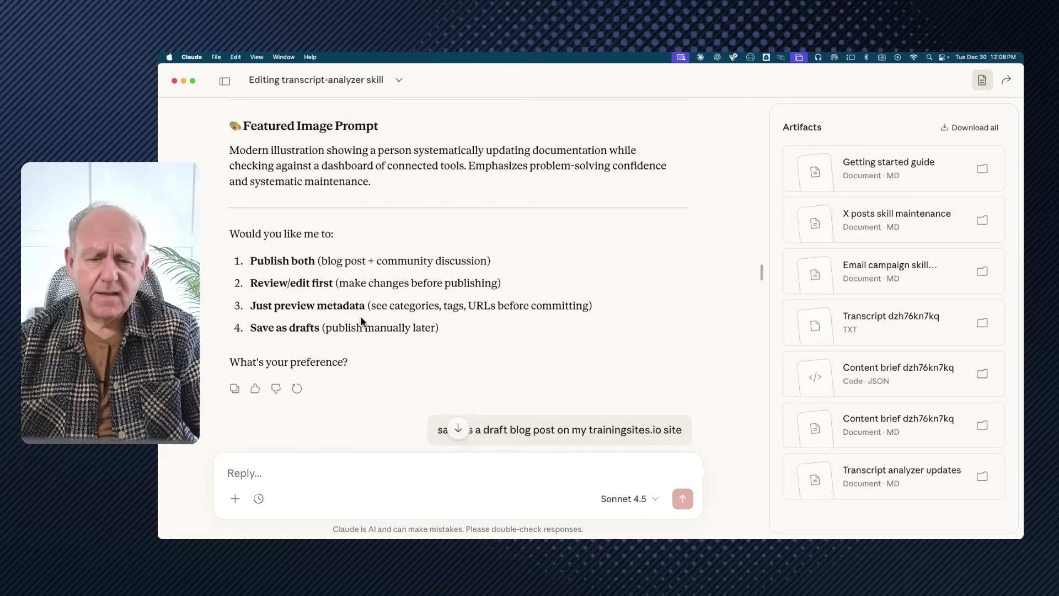
{"action": "scroll", "coordinate": [361, 319], "scroll_direction": "down", "scroll_amount": 2}
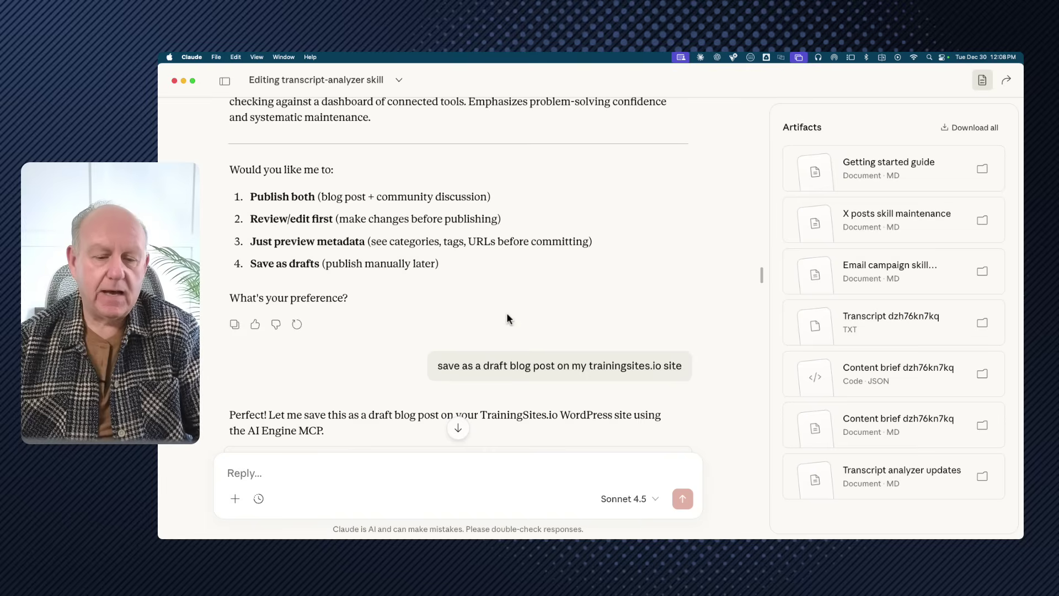
{"action": "scroll", "coordinate": [529, 340], "scroll_direction": "down", "scroll_amount": 3}
{"action": "scroll", "coordinate": [529, 345], "scroll_direction": "down", "scroll_amount": 1}
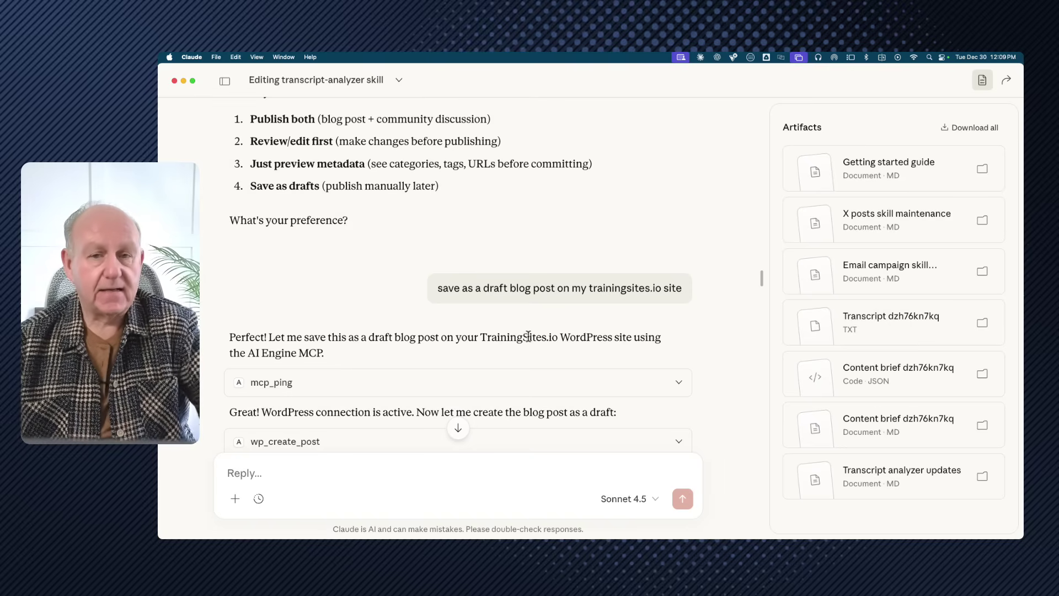
{"action": "scroll", "coordinate": [458, 297], "scroll_direction": "down", "scroll_amount": 5}
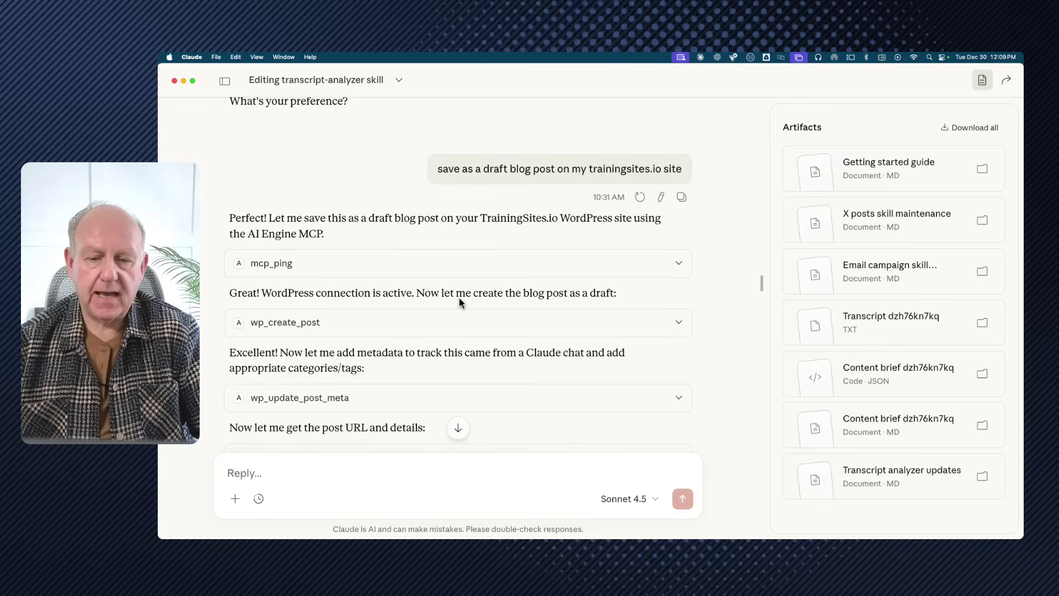
{"action": "scroll", "coordinate": [458, 296], "scroll_direction": "down", "scroll_amount": 2}
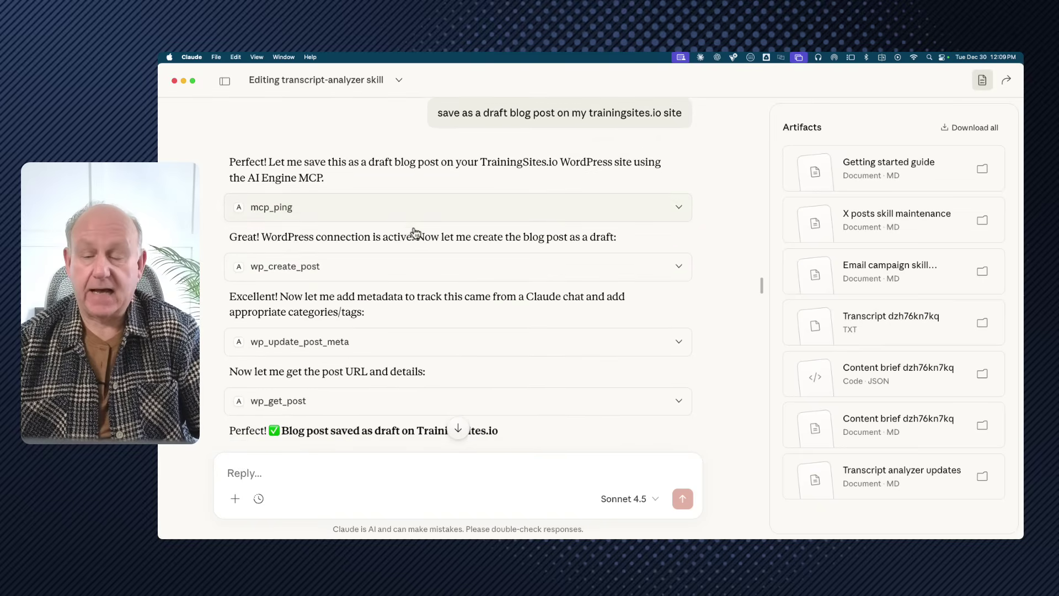
{"action": "scroll", "coordinate": [415, 233], "scroll_direction": "down", "scroll_amount": 4}
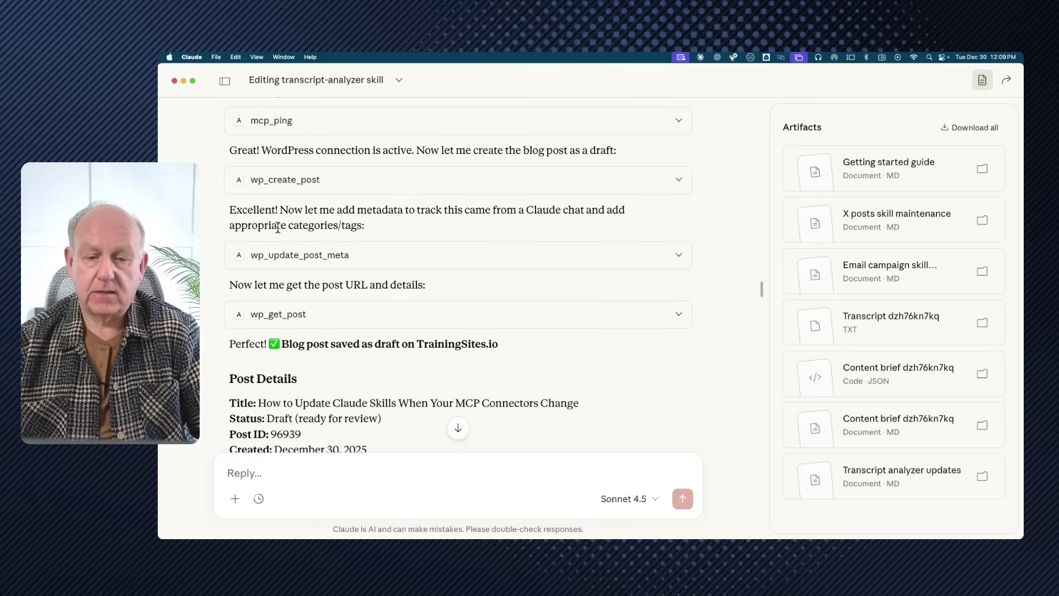
{"action": "scroll", "coordinate": [344, 268], "scroll_direction": "down", "scroll_amount": 5}
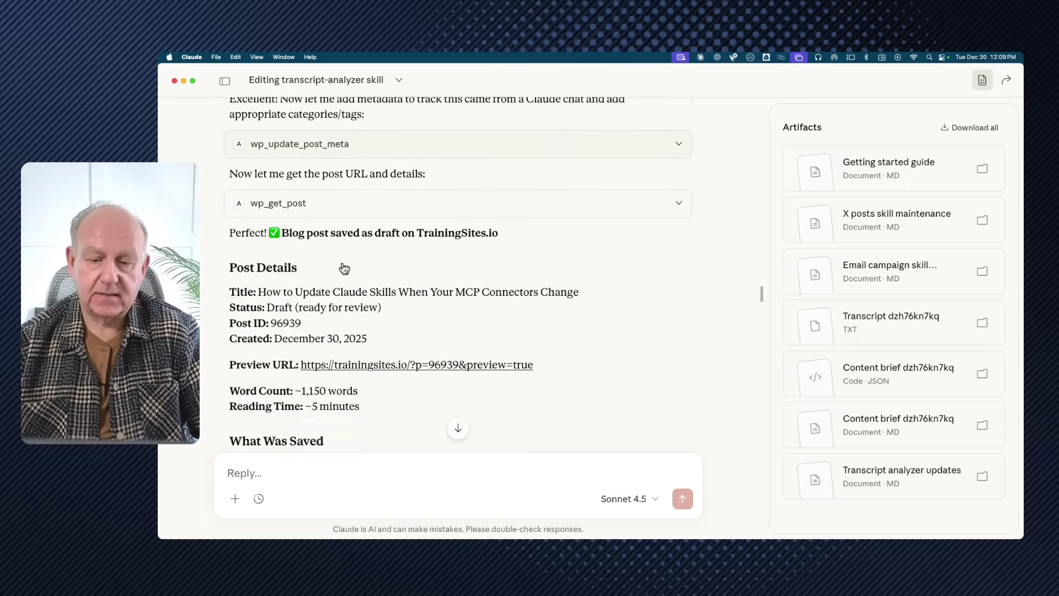
{"action": "scroll", "coordinate": [344, 269], "scroll_direction": "down", "scroll_amount": 4}
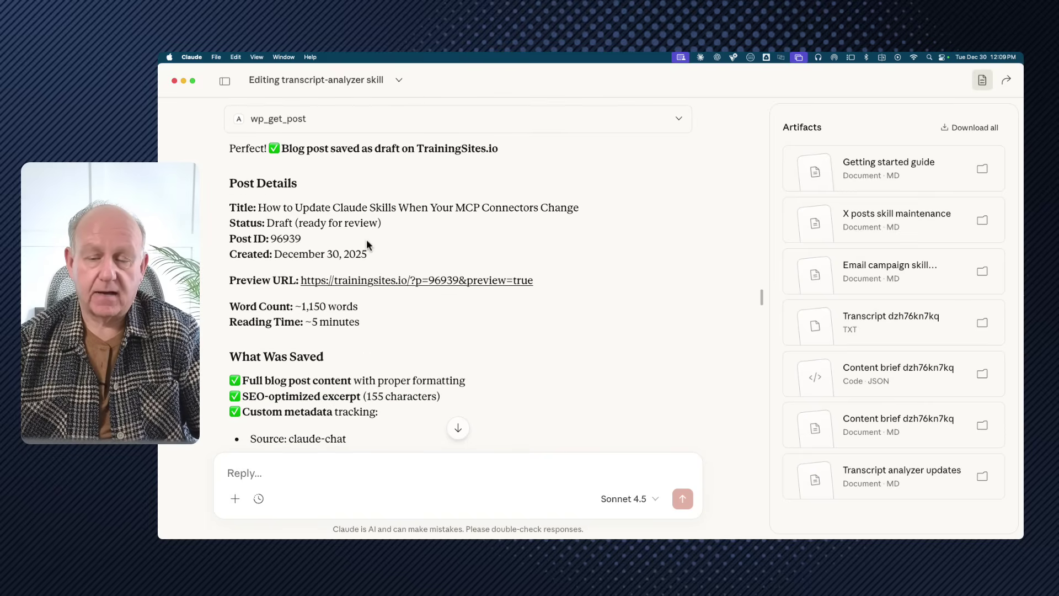
{"action": "scroll", "coordinate": [367, 242], "scroll_direction": "down", "scroll_amount": 2}
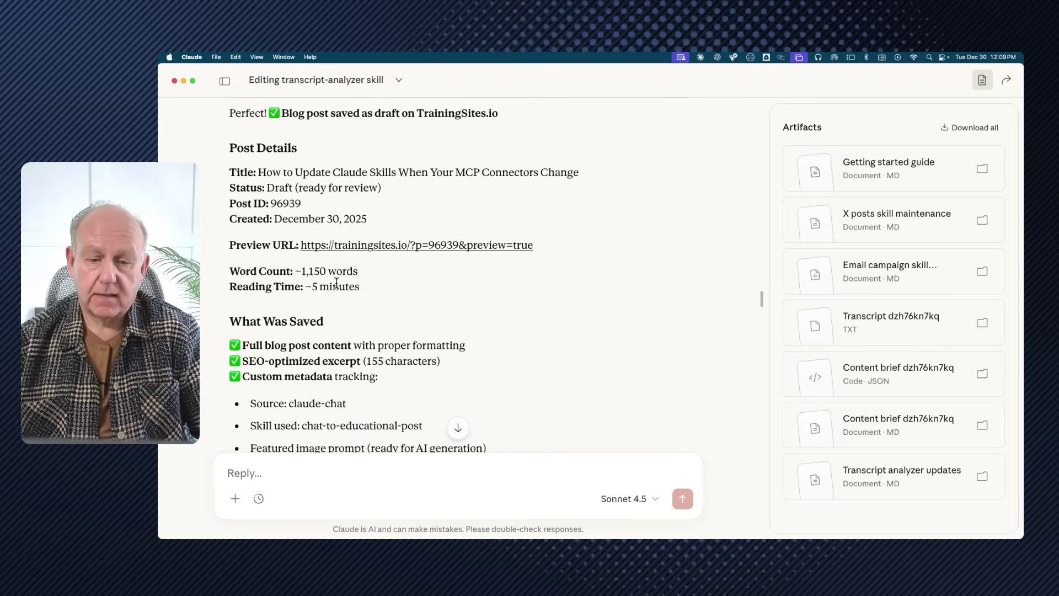
{"action": "scroll", "coordinate": [335, 272], "scroll_direction": "down", "scroll_amount": 4}
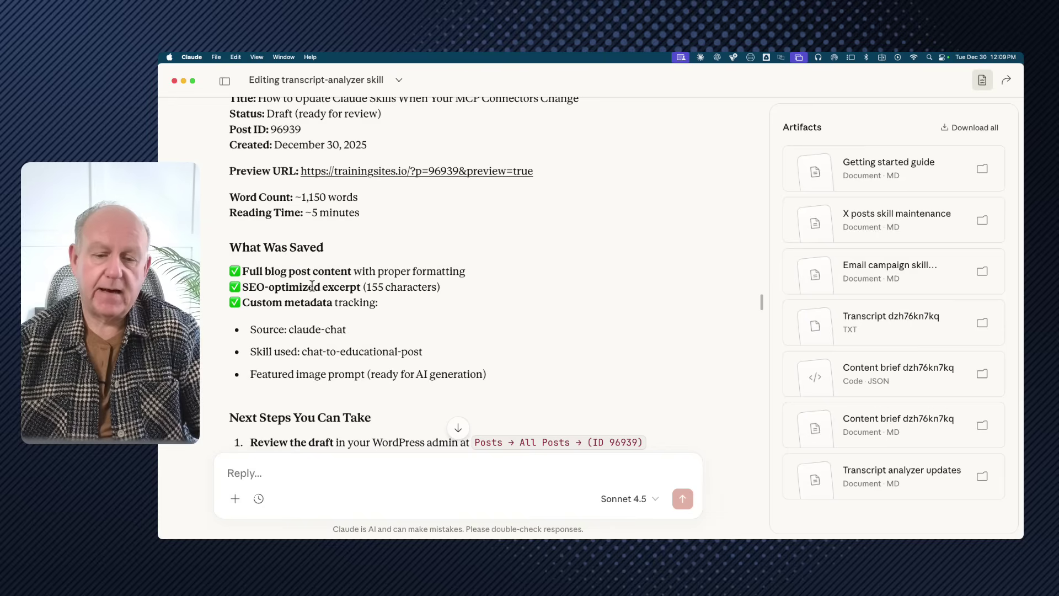
{"action": "scroll", "coordinate": [419, 300], "scroll_direction": "down", "scroll_amount": 7}
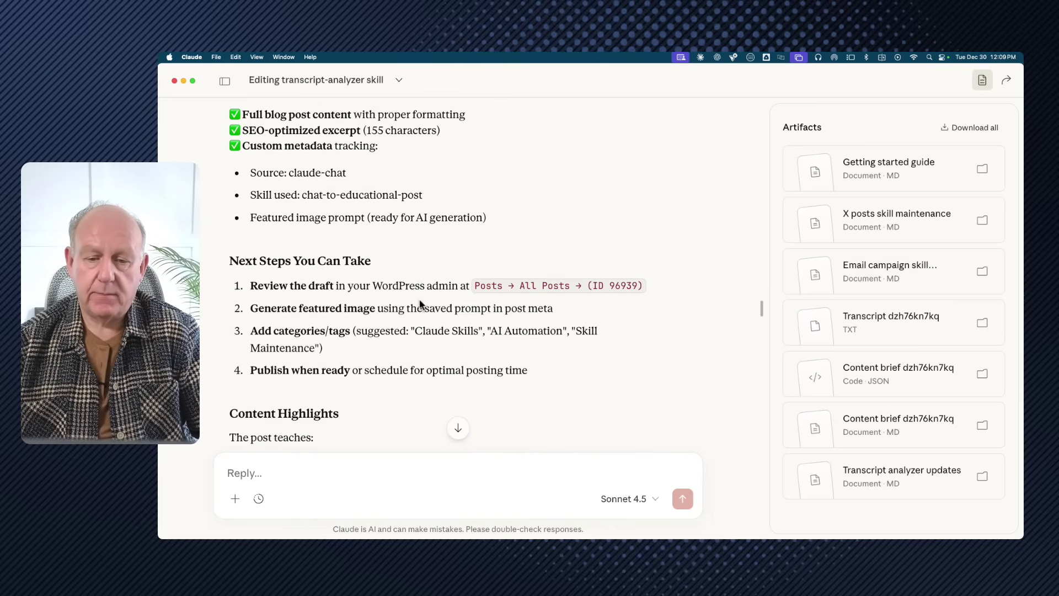
{"action": "scroll", "coordinate": [419, 302], "scroll_direction": "down", "scroll_amount": 2}
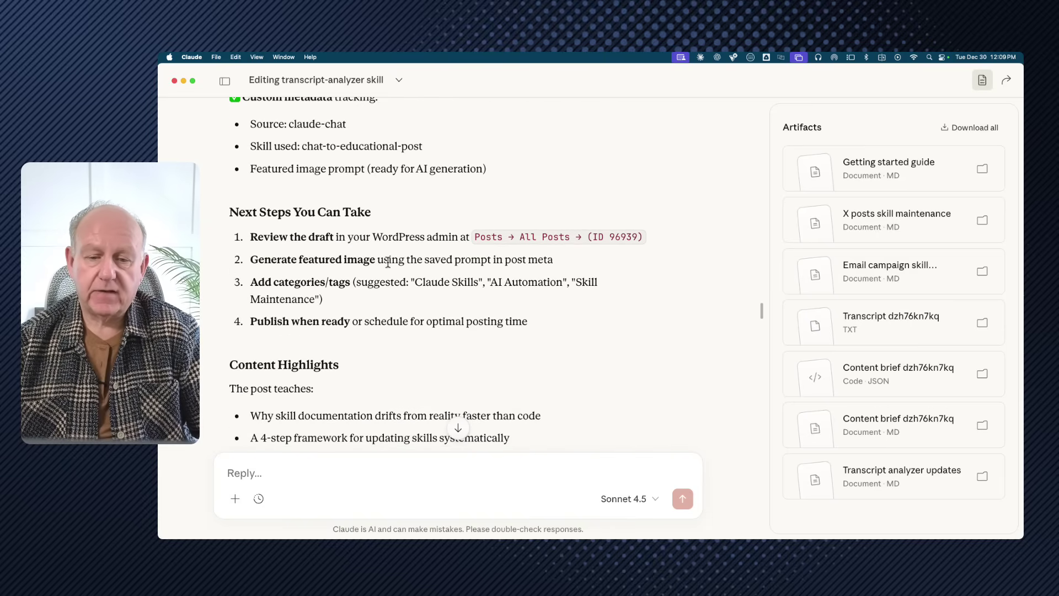
{"action": "scroll", "coordinate": [451, 261], "scroll_direction": "down", "scroll_amount": 3}
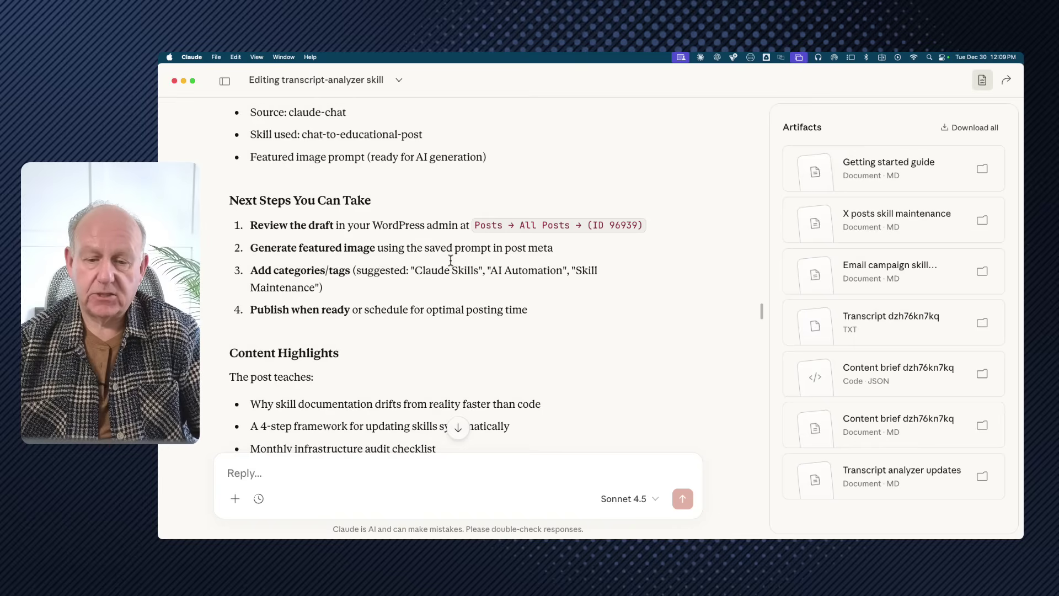
{"action": "scroll", "coordinate": [447, 268], "scroll_direction": "down", "scroll_amount": 10}
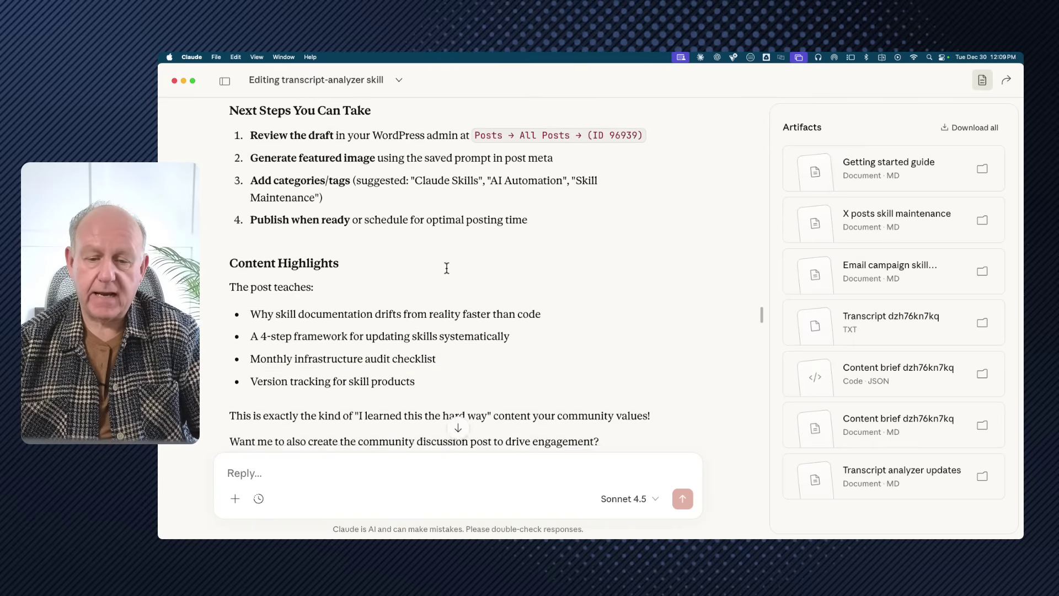
{"action": "scroll", "coordinate": [447, 268], "scroll_direction": "down", "scroll_amount": 7}
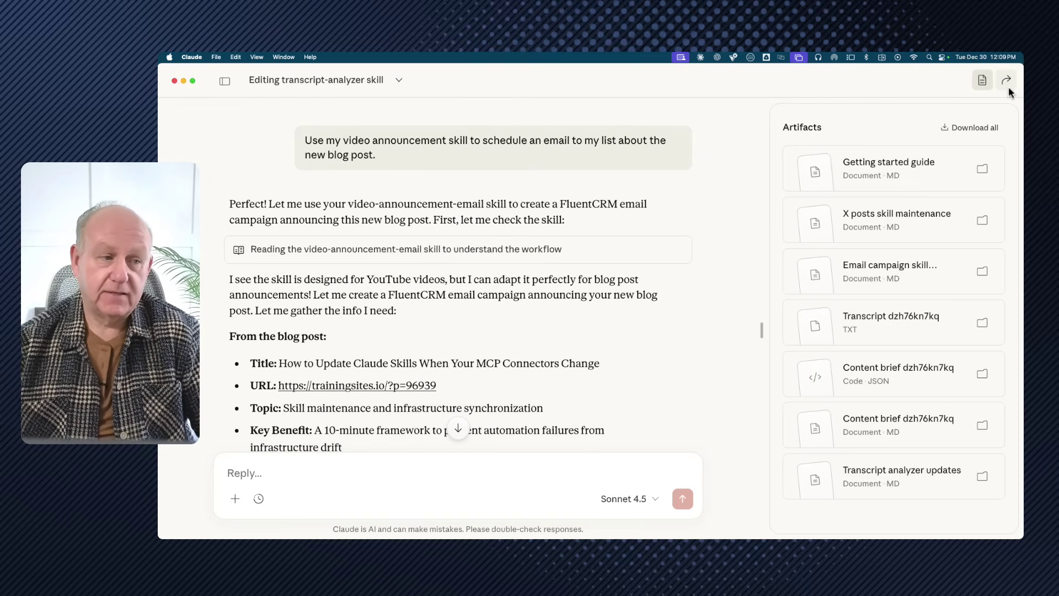
Scroll the draft blog post preview down to the skill-maintenance checklist and Moving Forward section, then show all windows
{"action": "mouse_move", "coordinate": [1022, 53]}
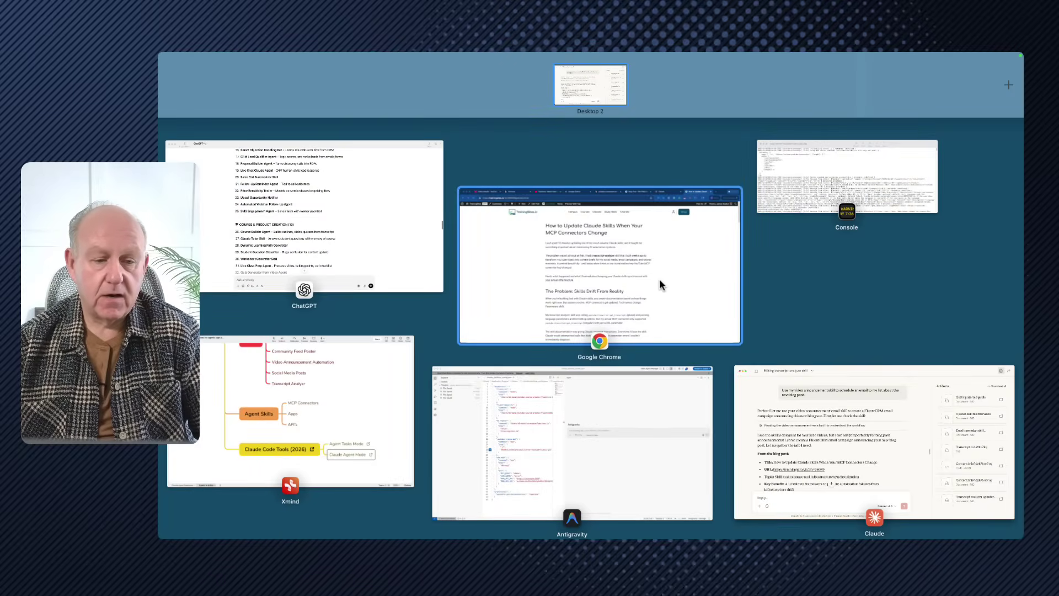
{"action": "left_click", "coordinate": [659, 279]}
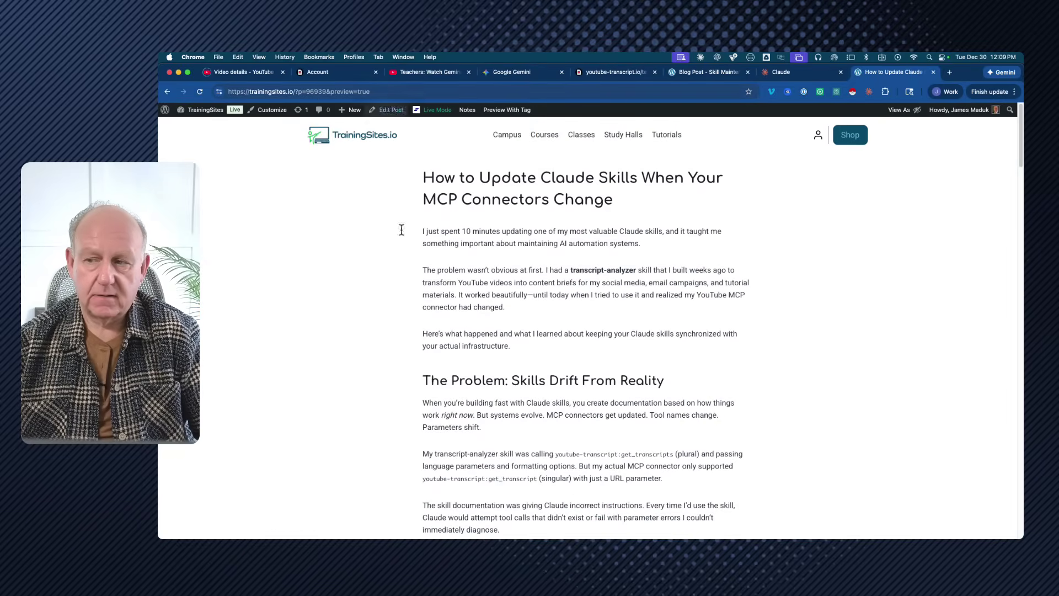
{"action": "scroll", "coordinate": [512, 296], "scroll_direction": "down", "scroll_amount": 5}
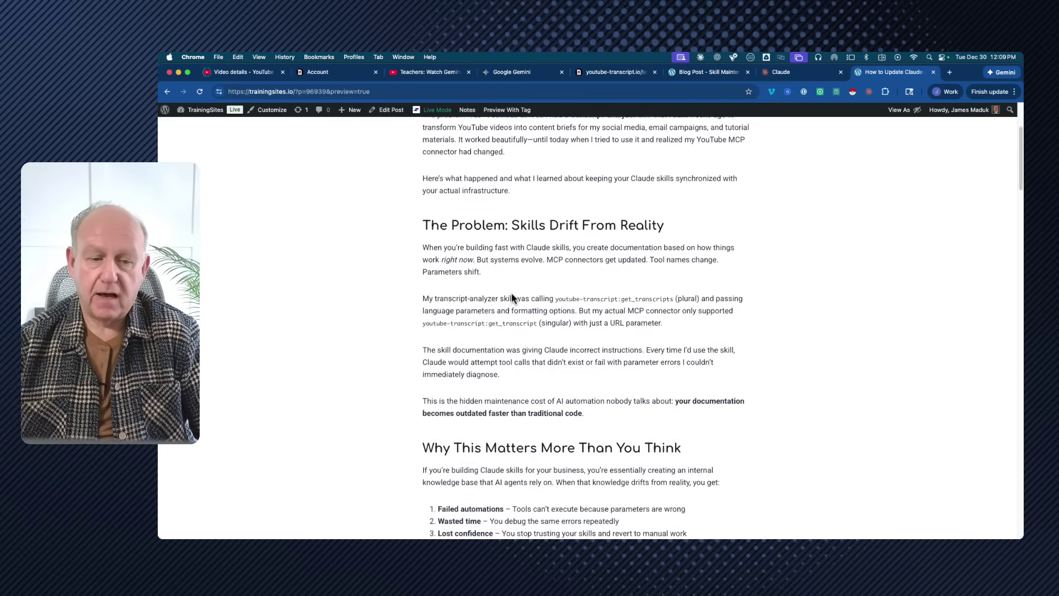
{"action": "scroll", "coordinate": [512, 298], "scroll_direction": "down", "scroll_amount": 12}
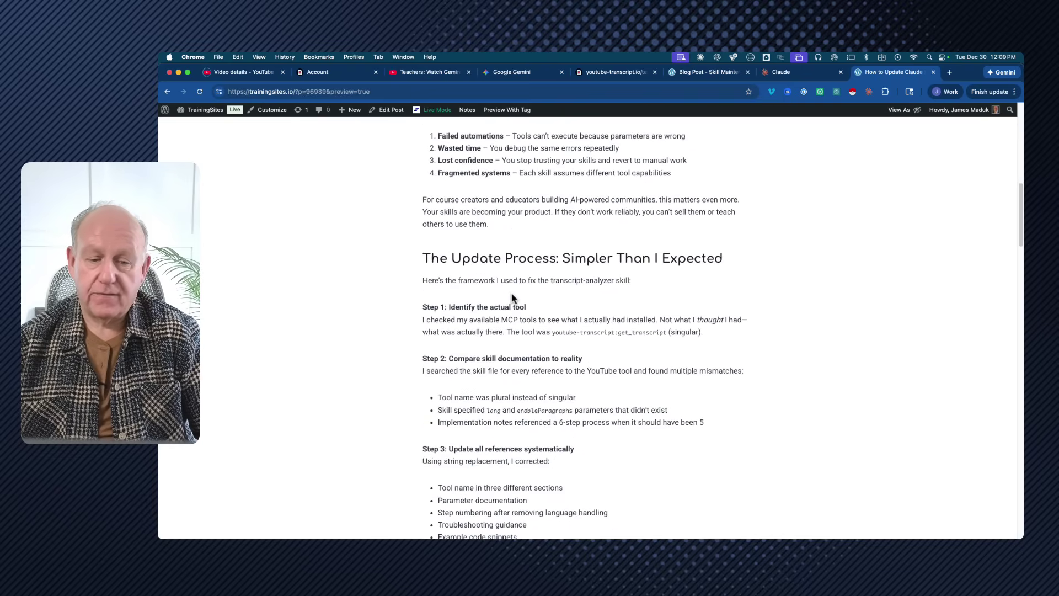
{"action": "scroll", "coordinate": [511, 298], "scroll_direction": "down", "scroll_amount": 4}
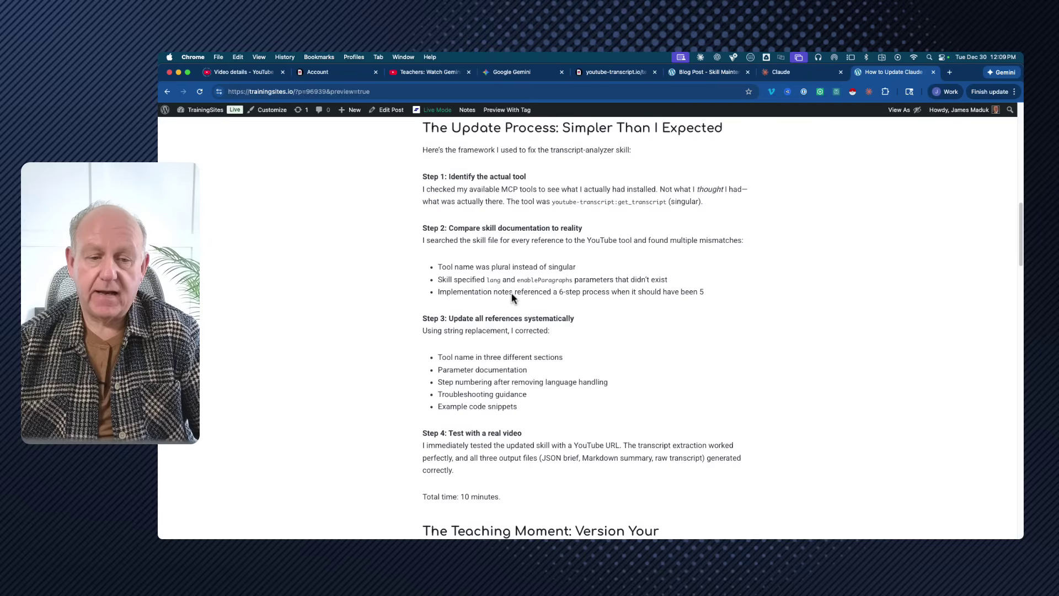
{"action": "scroll", "coordinate": [511, 295], "scroll_direction": "down", "scroll_amount": 11}
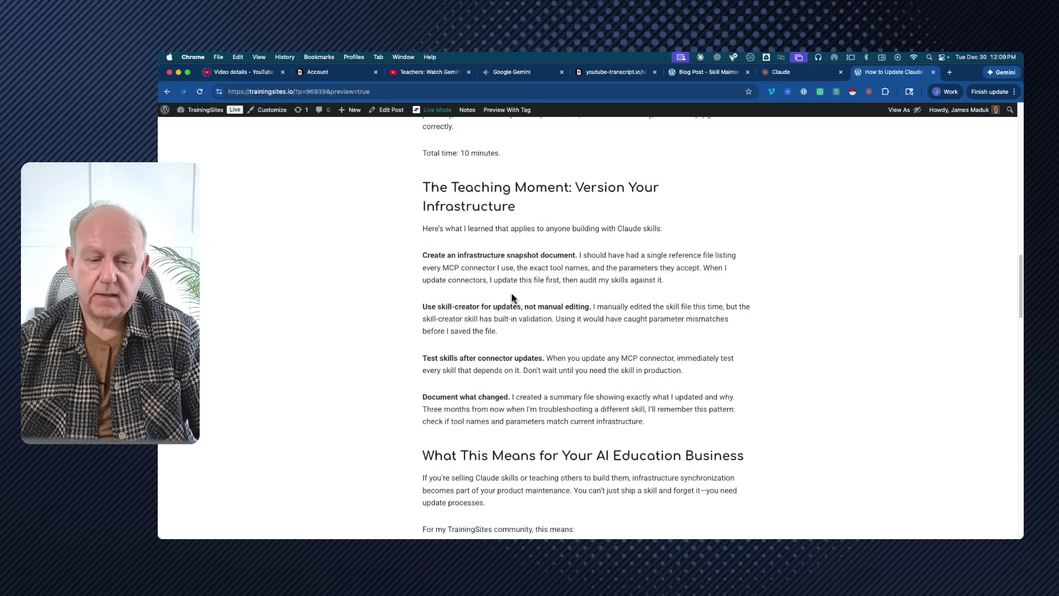
{"action": "scroll", "coordinate": [511, 298], "scroll_direction": "down", "scroll_amount": 5}
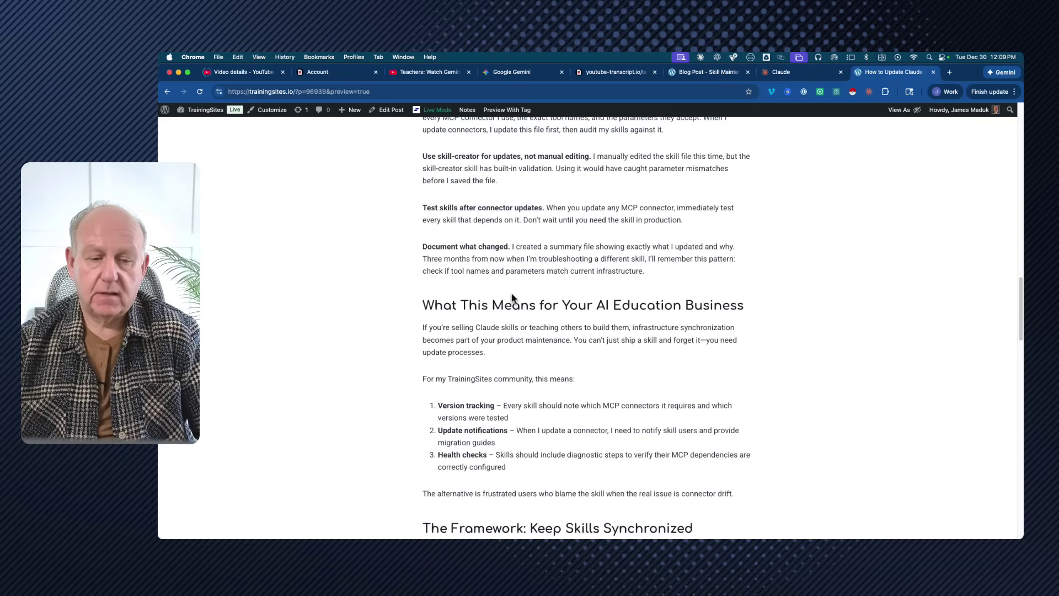
{"action": "scroll", "coordinate": [511, 298], "scroll_direction": "down", "scroll_amount": 8}
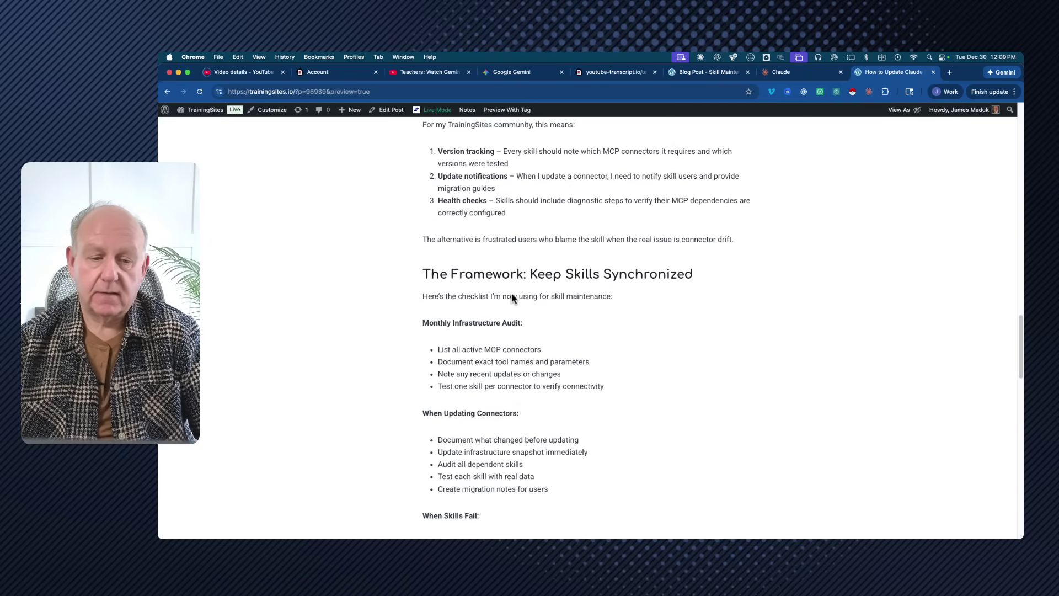
{"action": "scroll", "coordinate": [511, 297], "scroll_direction": "down", "scroll_amount": 4}
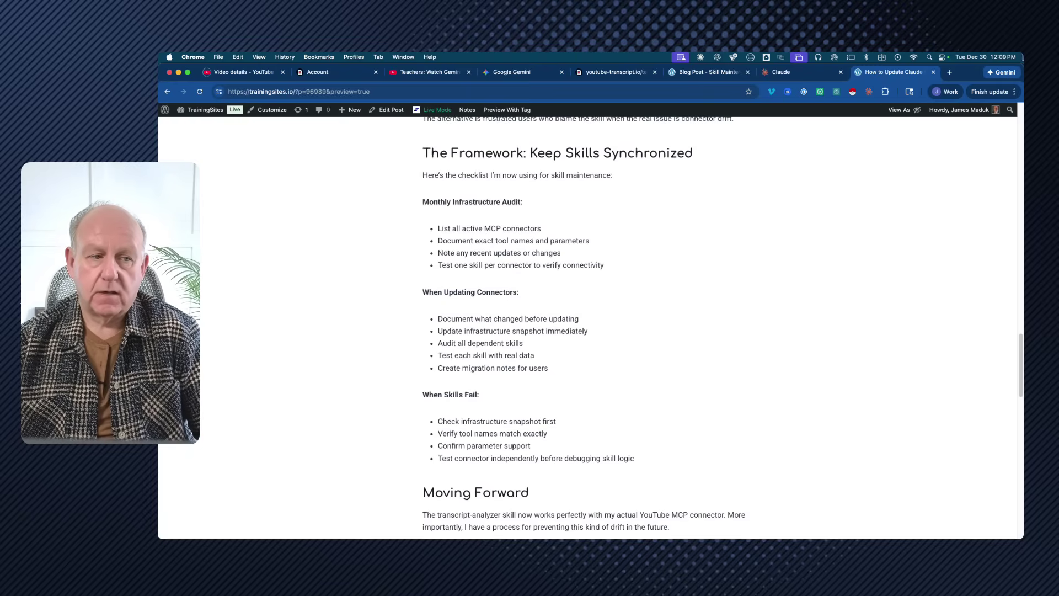
{"action": "key", "text": "ctrl+Up"}
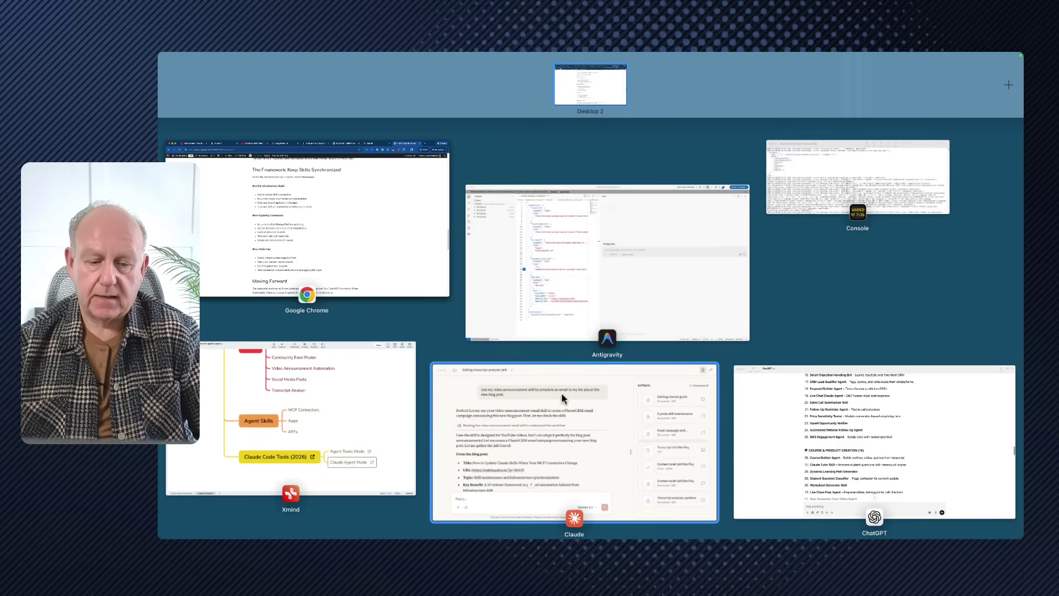
Bring the Claude chat about the transcript-analyzer skill back to the front from the window overview
{"action": "left_click", "coordinate": [535, 443]}
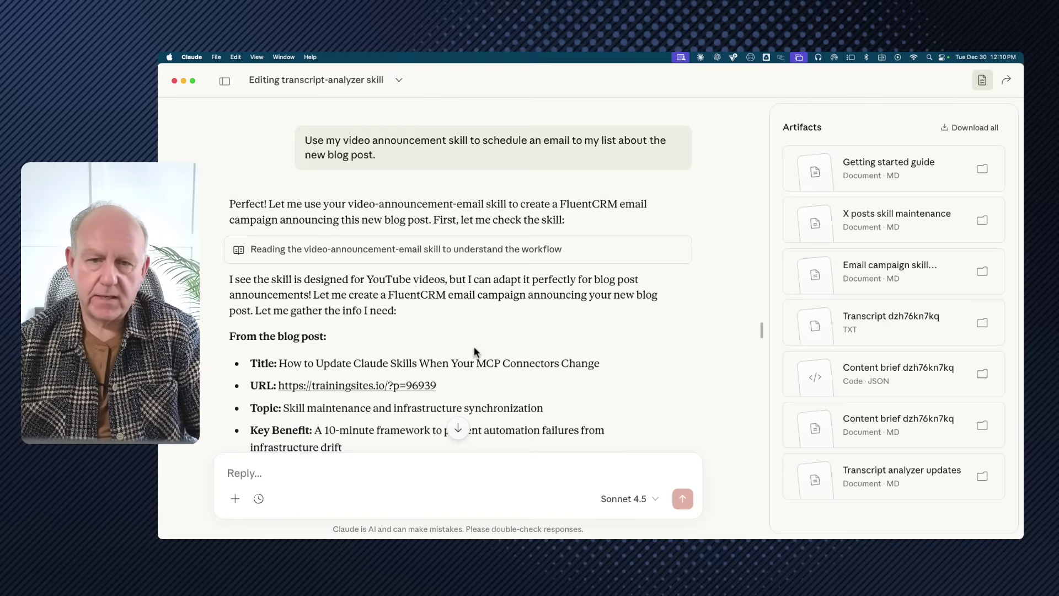
{"action": "scroll", "coordinate": [474, 351], "scroll_direction": "down", "scroll_amount": 15}
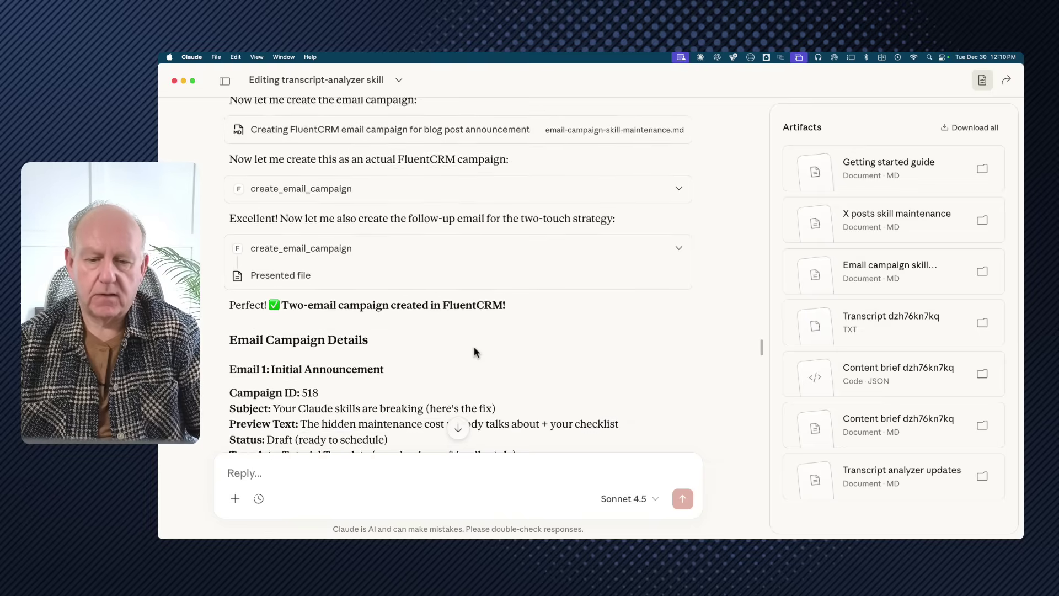
{"action": "scroll", "coordinate": [474, 350], "scroll_direction": "up", "scroll_amount": 5}
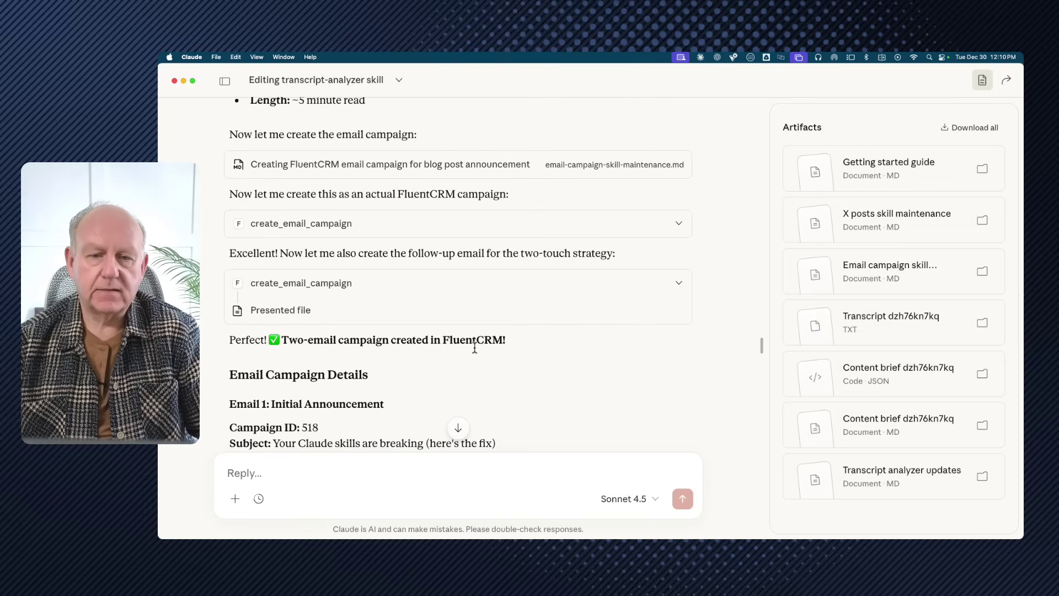
{"action": "scroll", "coordinate": [474, 348], "scroll_direction": "up", "scroll_amount": 1}
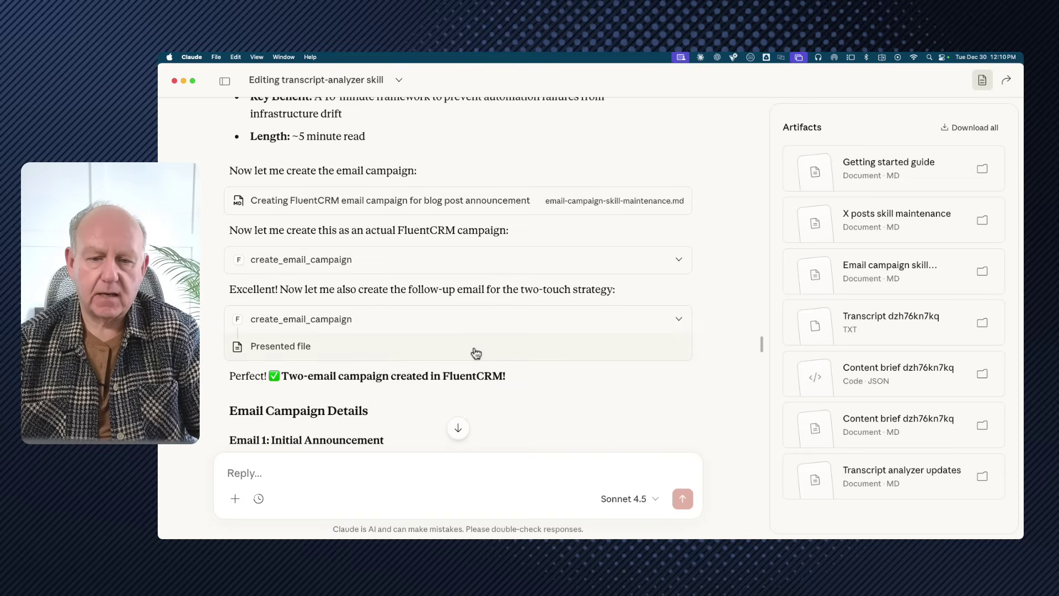
{"action": "scroll", "coordinate": [476, 353], "scroll_direction": "up", "scroll_amount": 4}
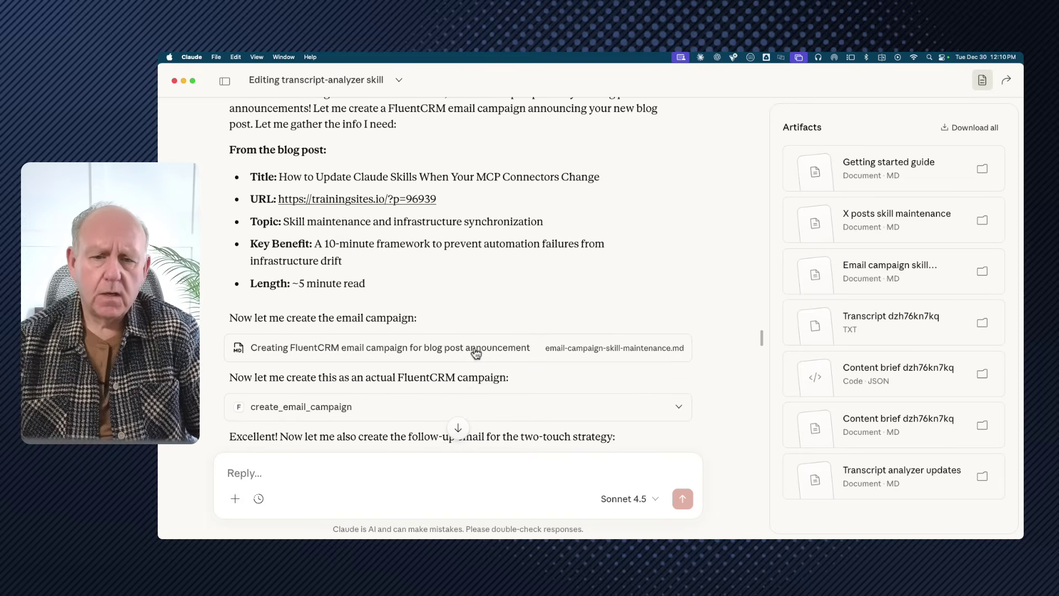
{"action": "scroll", "coordinate": [476, 352], "scroll_direction": "up", "scroll_amount": 3}
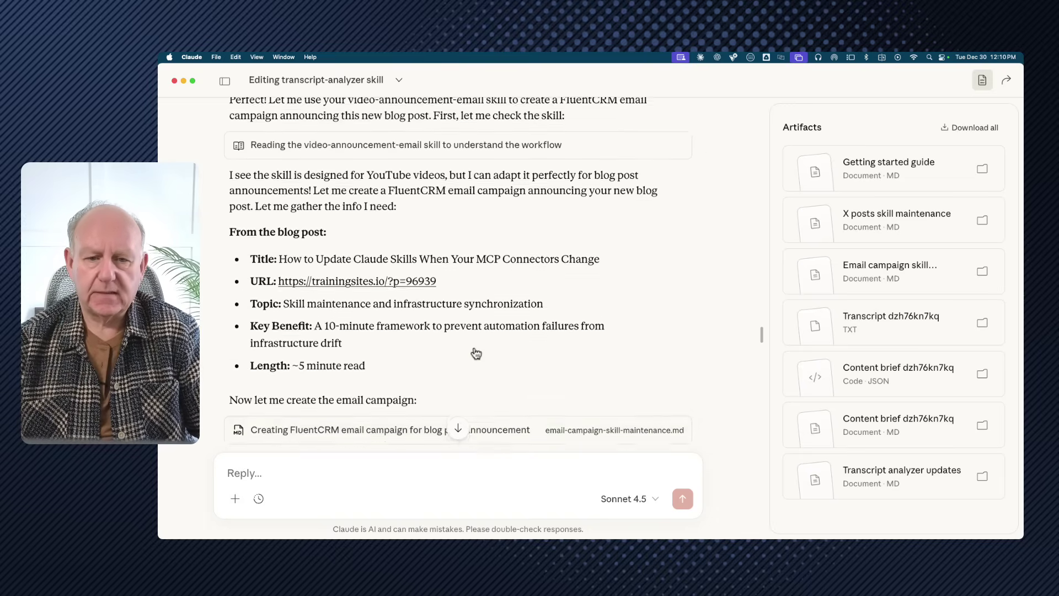
{"action": "scroll", "coordinate": [475, 352], "scroll_direction": "up", "scroll_amount": 2}
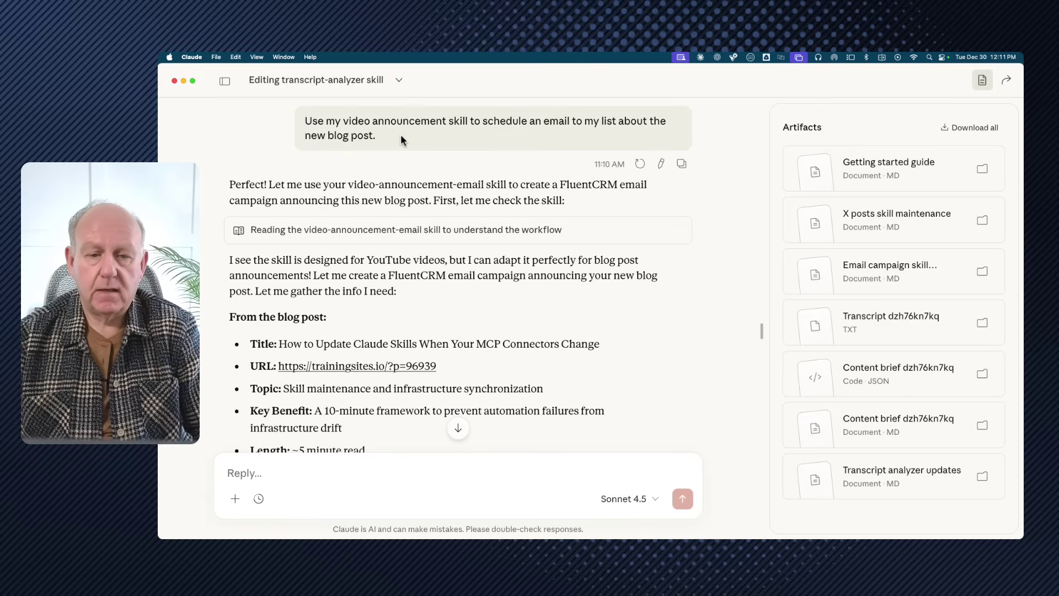
{"action": "triple_click", "coordinate": [403, 117]}
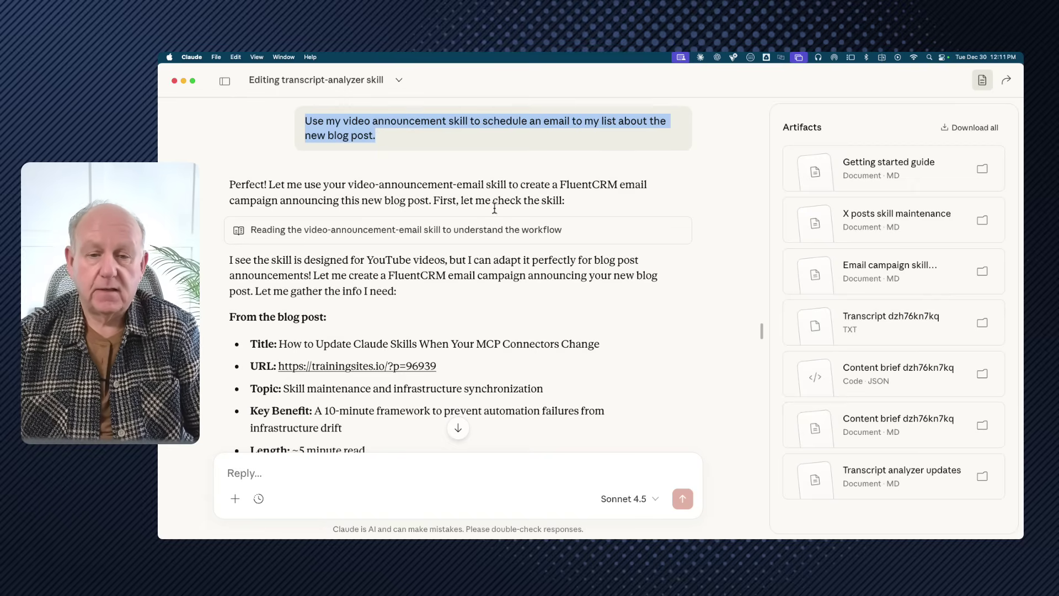
{"action": "scroll", "coordinate": [394, 218], "scroll_direction": "down", "scroll_amount": 2}
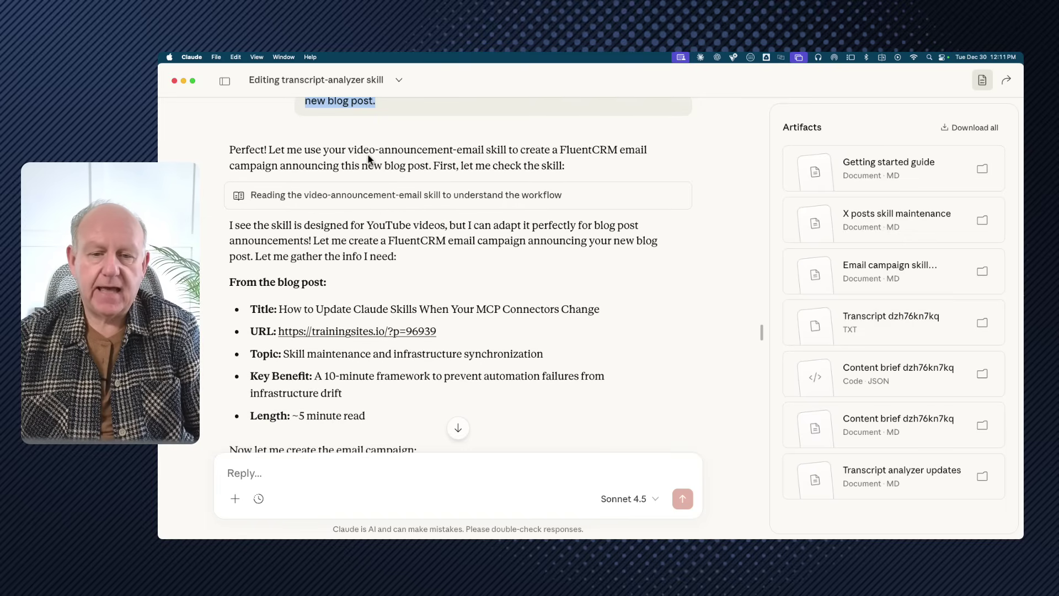
{"action": "triple_click", "coordinate": [367, 154]}
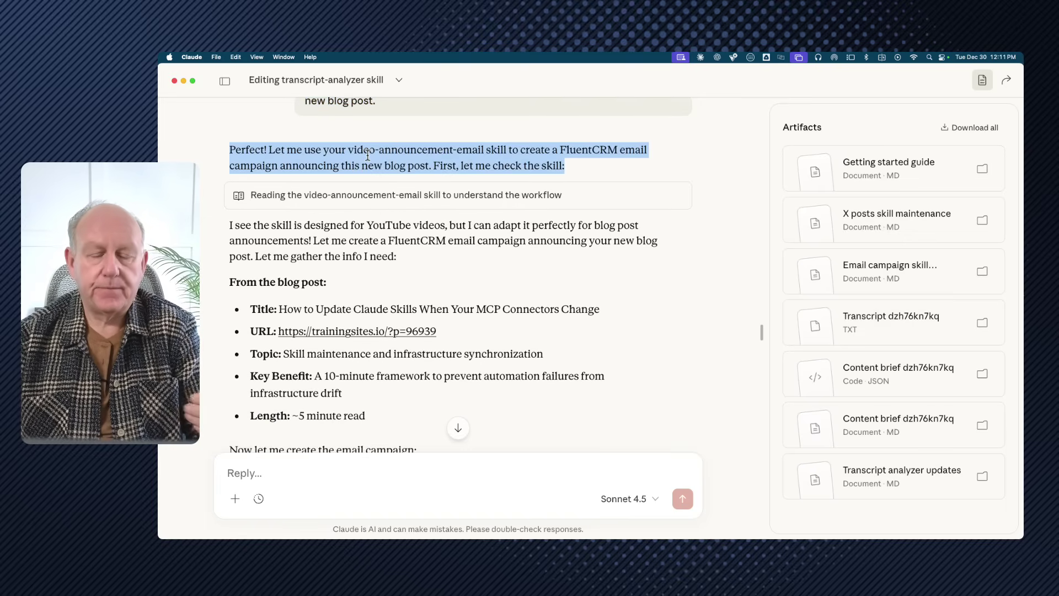
{"action": "scroll", "coordinate": [439, 163], "scroll_direction": "down", "scroll_amount": 1}
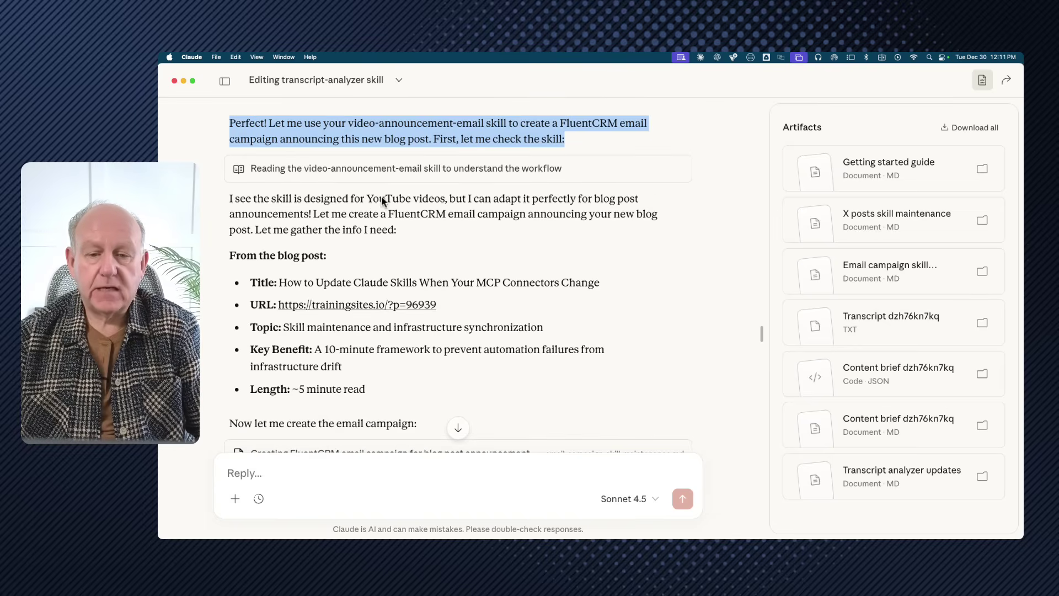
{"action": "left_click", "coordinate": [372, 214]}
{"action": "triple_click", "coordinate": [373, 213]}
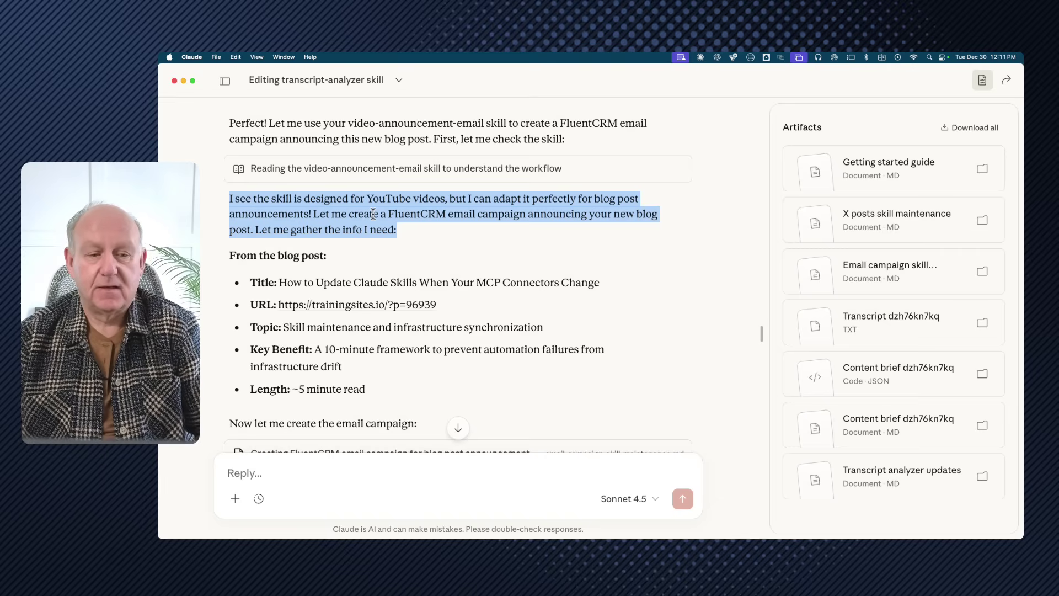
{"action": "scroll", "coordinate": [392, 266], "scroll_direction": "down", "scroll_amount": 2}
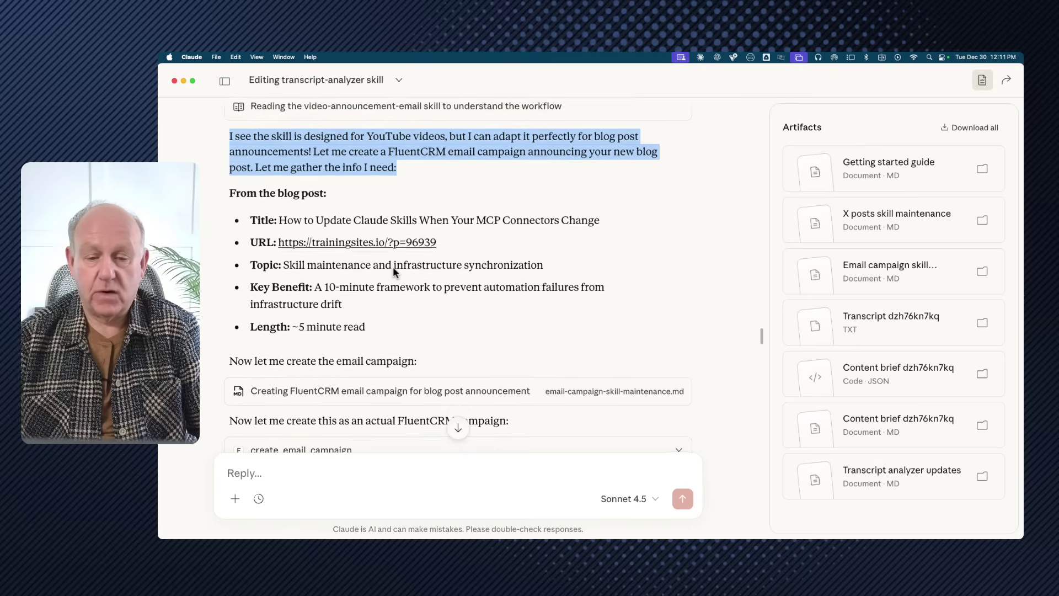
{"action": "scroll", "coordinate": [393, 266], "scroll_direction": "down", "scroll_amount": 7}
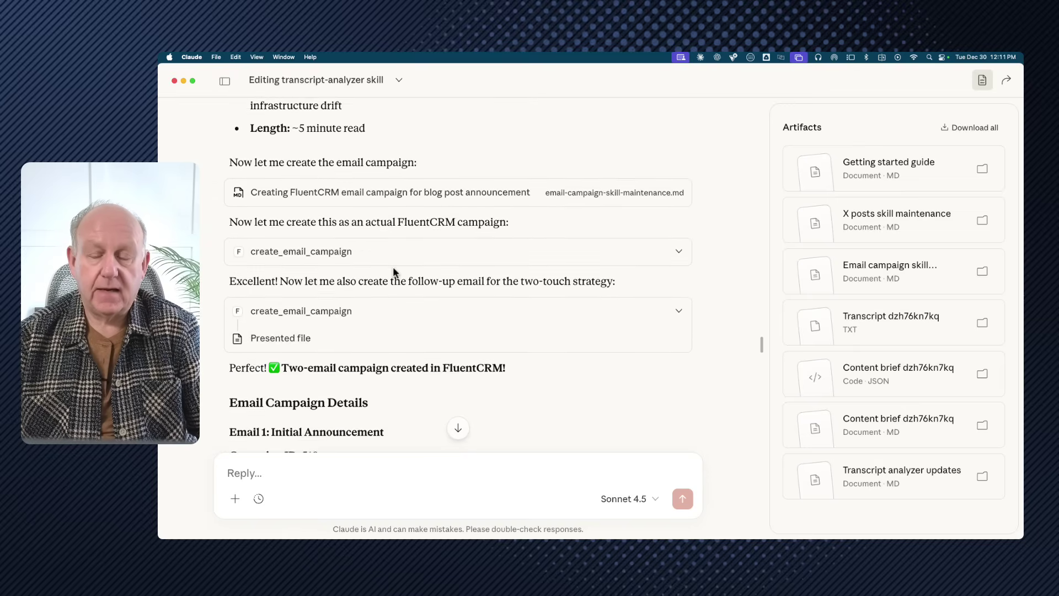
{"action": "scroll", "coordinate": [393, 271], "scroll_direction": "down", "scroll_amount": 1}
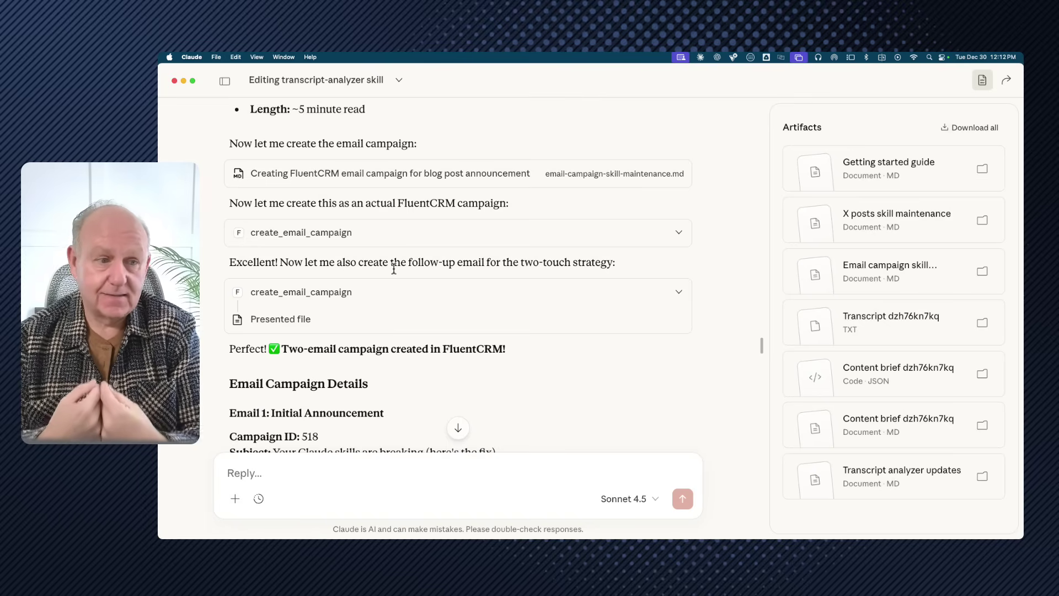
{"action": "scroll", "coordinate": [334, 207], "scroll_direction": "down", "scroll_amount": 3}
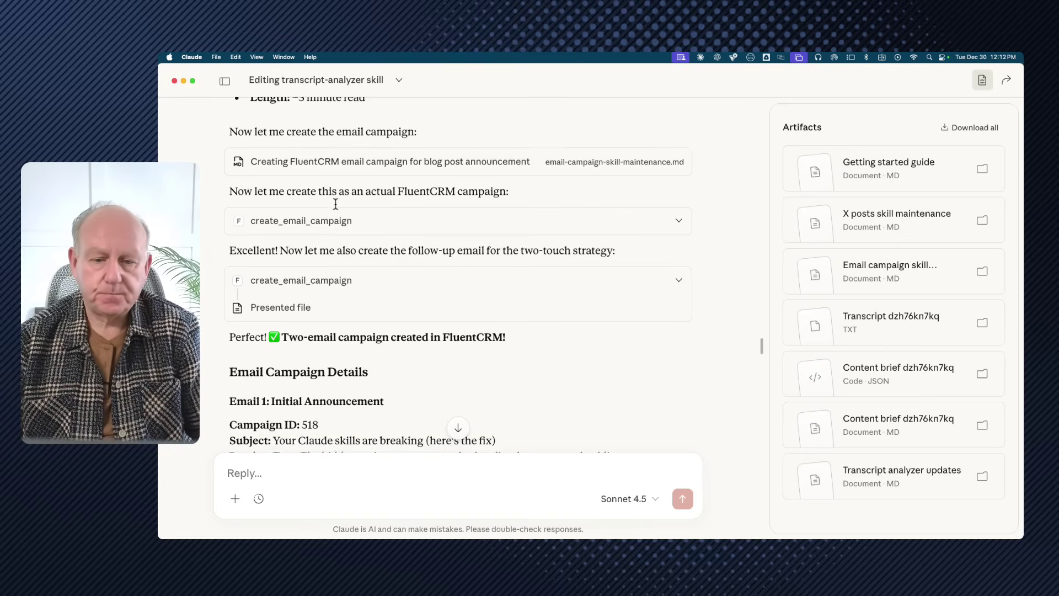
{"action": "scroll", "coordinate": [335, 204], "scroll_direction": "down", "scroll_amount": 3}
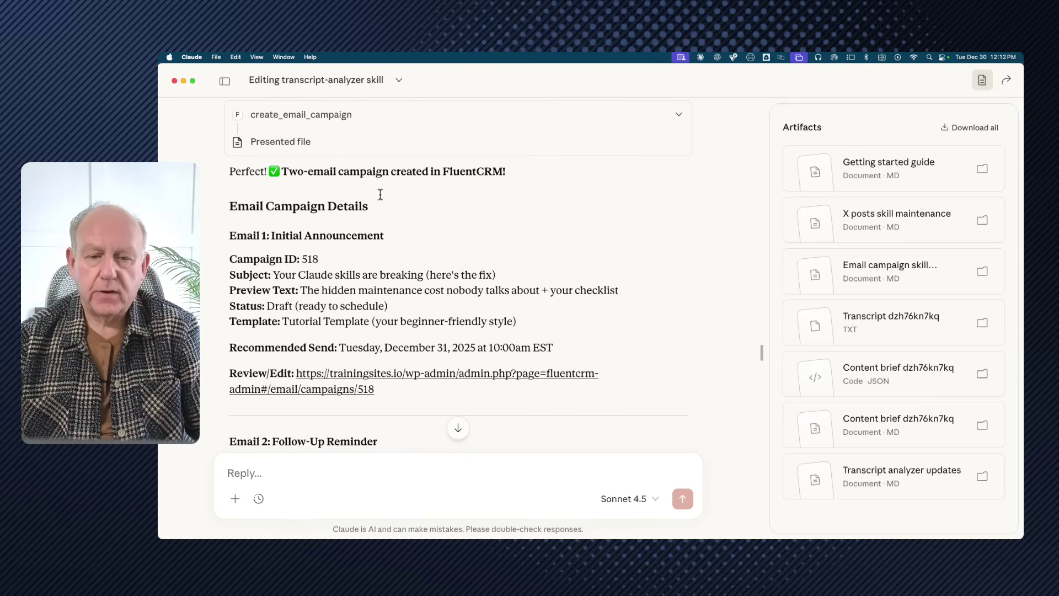
{"action": "triple_click", "coordinate": [390, 173]}
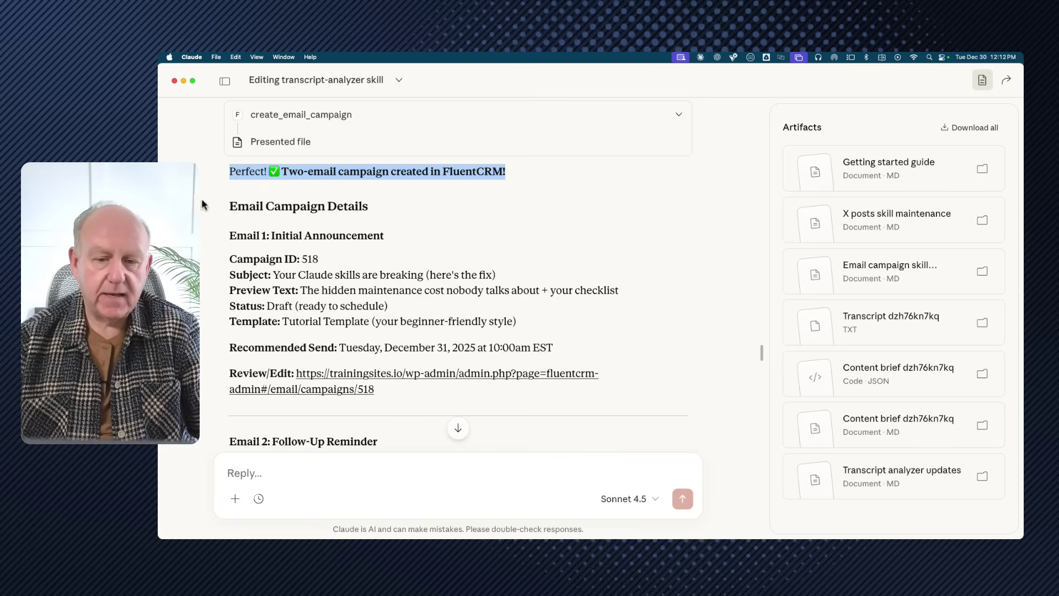
{"action": "scroll", "coordinate": [232, 237], "scroll_direction": "down", "scroll_amount": 2}
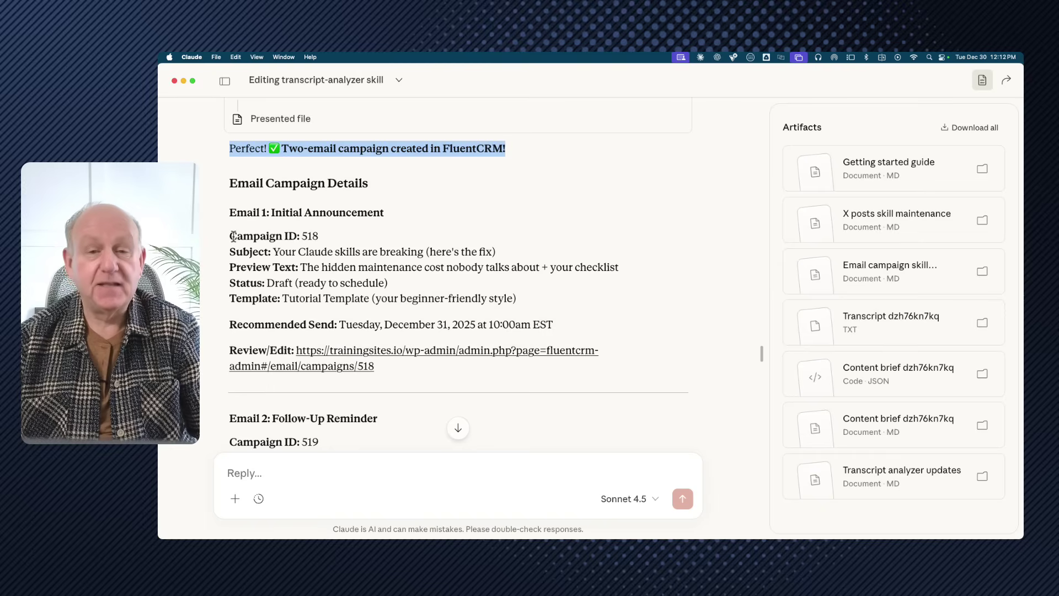
{"action": "scroll", "coordinate": [232, 238], "scroll_direction": "down", "scroll_amount": 5}
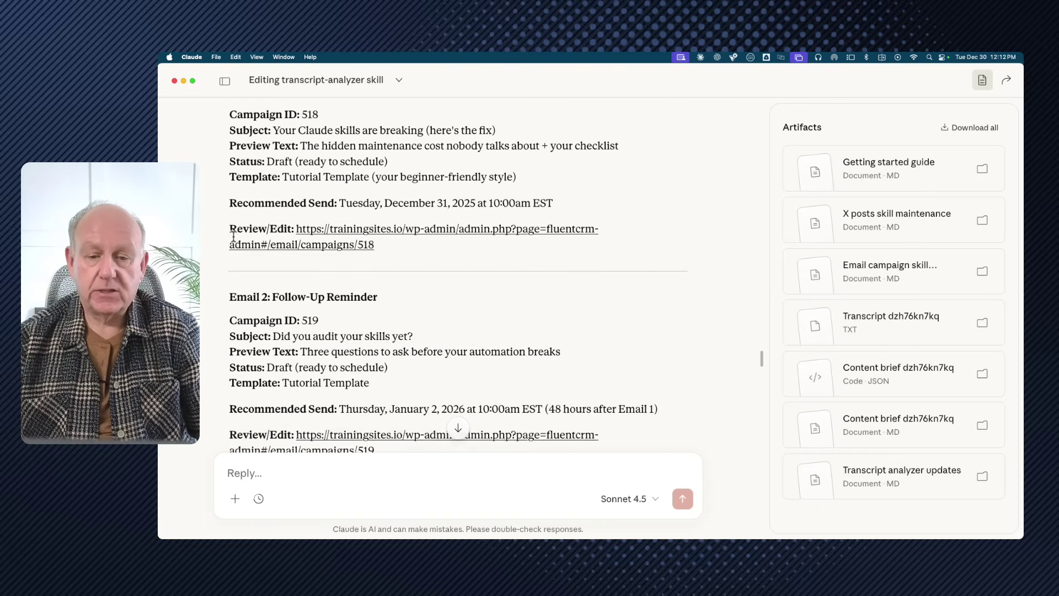
{"action": "scroll", "coordinate": [233, 237], "scroll_direction": "down", "scroll_amount": 7}
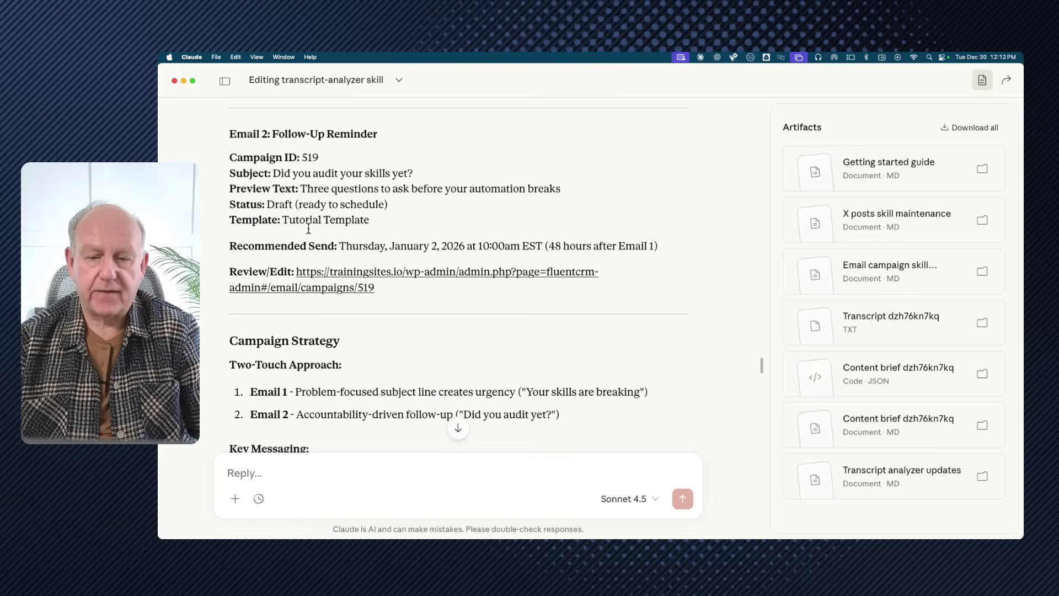
{"action": "scroll", "coordinate": [362, 250], "scroll_direction": "down", "scroll_amount": 2}
{"action": "scroll", "coordinate": [364, 251], "scroll_direction": "down", "scroll_amount": 7}
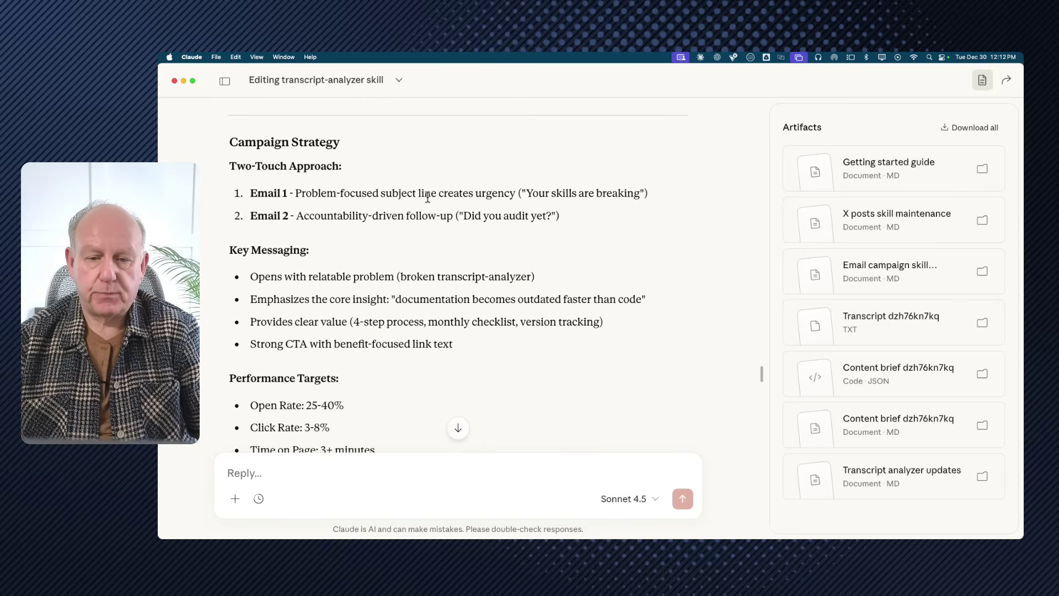
{"action": "scroll", "coordinate": [428, 197], "scroll_direction": "down", "scroll_amount": 3}
{"action": "scroll", "coordinate": [428, 197], "scroll_direction": "down", "scroll_amount": 4}
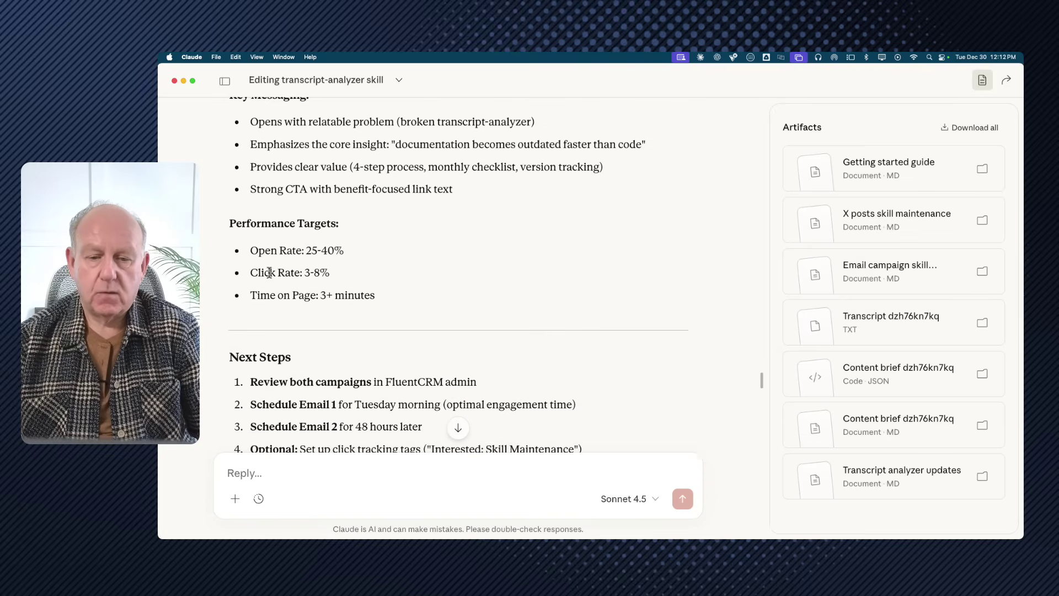
{"action": "scroll", "coordinate": [293, 247], "scroll_direction": "down", "scroll_amount": 6}
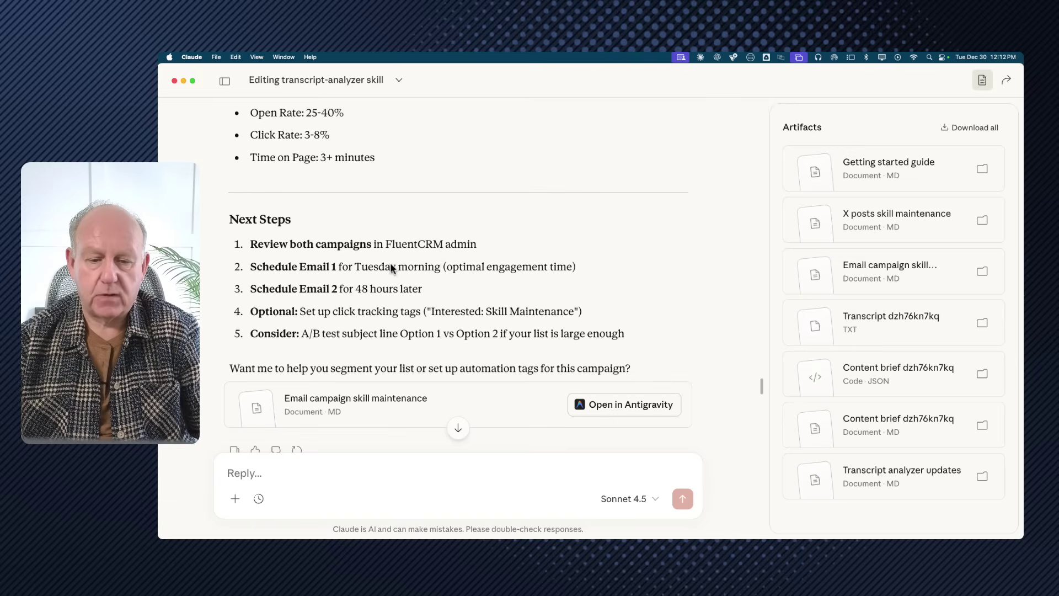
{"action": "scroll", "coordinate": [390, 262], "scroll_direction": "down", "scroll_amount": 4}
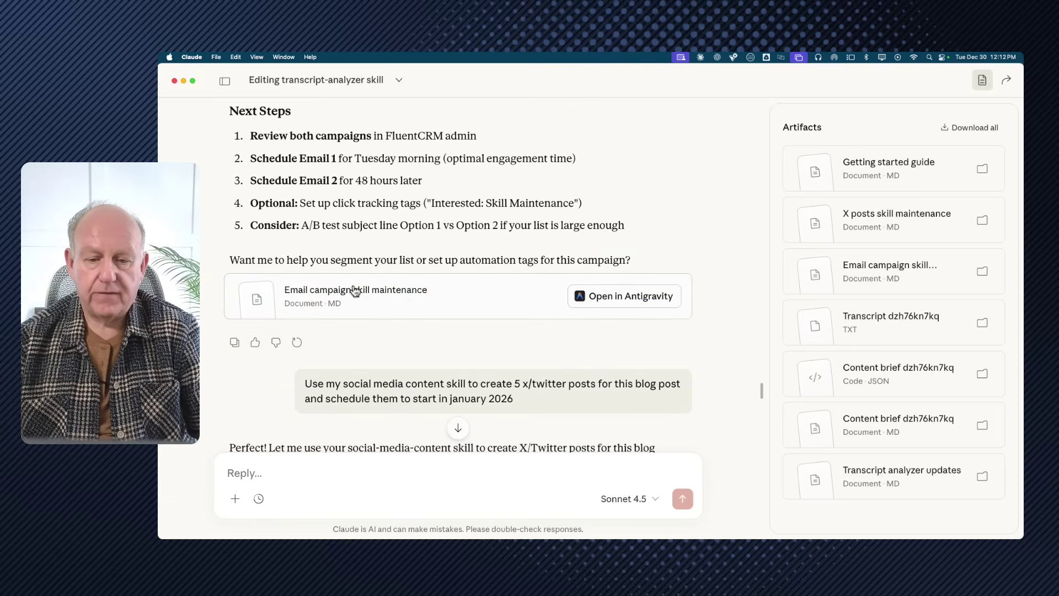
{"action": "left_click", "coordinate": [379, 294]}
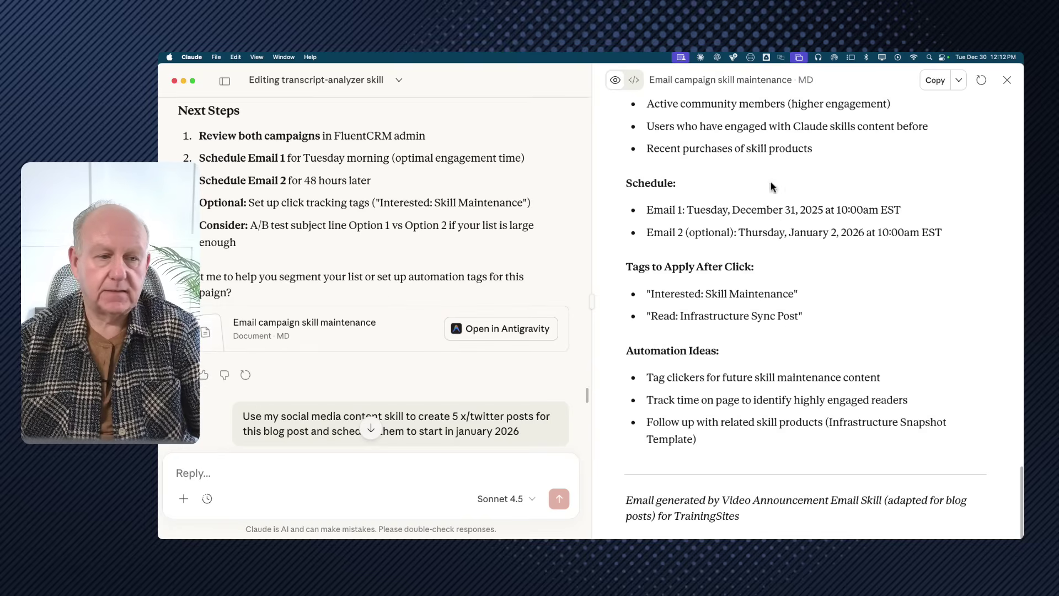
{"action": "scroll", "coordinate": [684, 312], "scroll_direction": "up", "scroll_amount": 10}
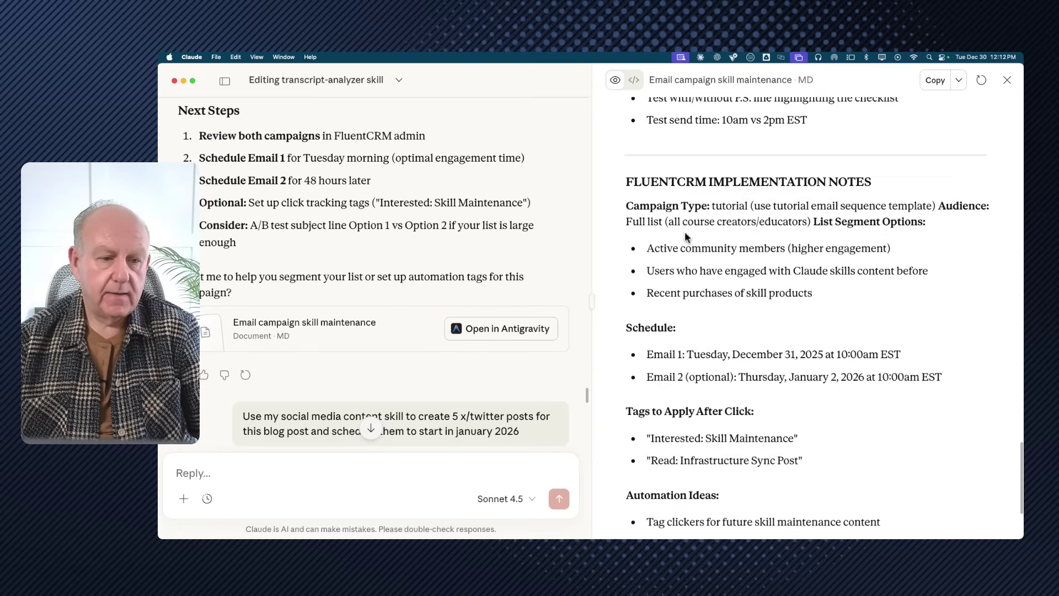
{"action": "scroll", "coordinate": [685, 251], "scroll_direction": "up", "scroll_amount": 12}
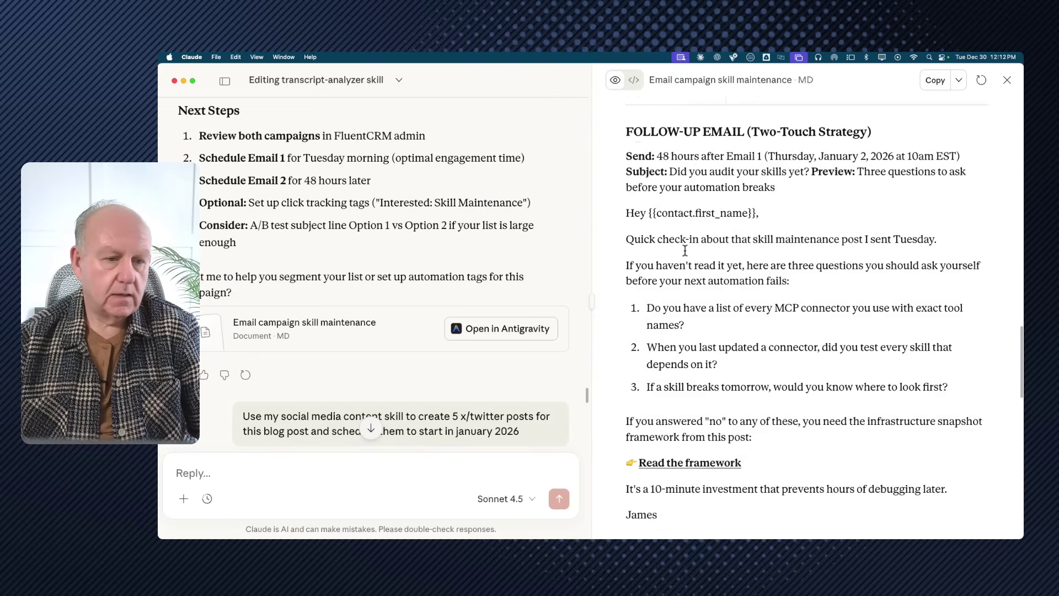
{"action": "scroll", "coordinate": [685, 251], "scroll_direction": "up", "scroll_amount": 10}
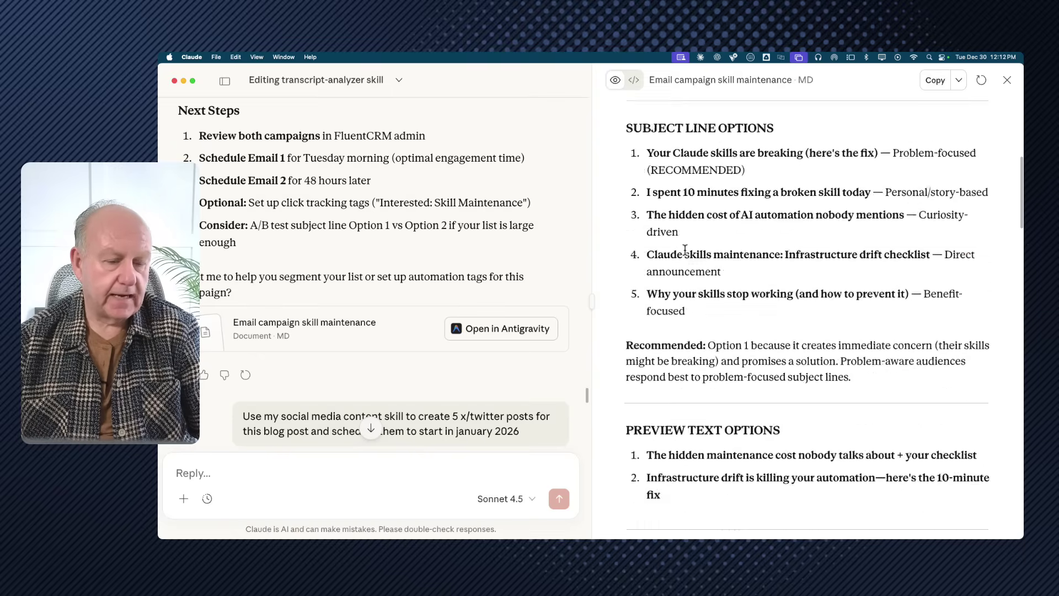
{"action": "scroll", "coordinate": [685, 251], "scroll_direction": "down", "scroll_amount": 11}
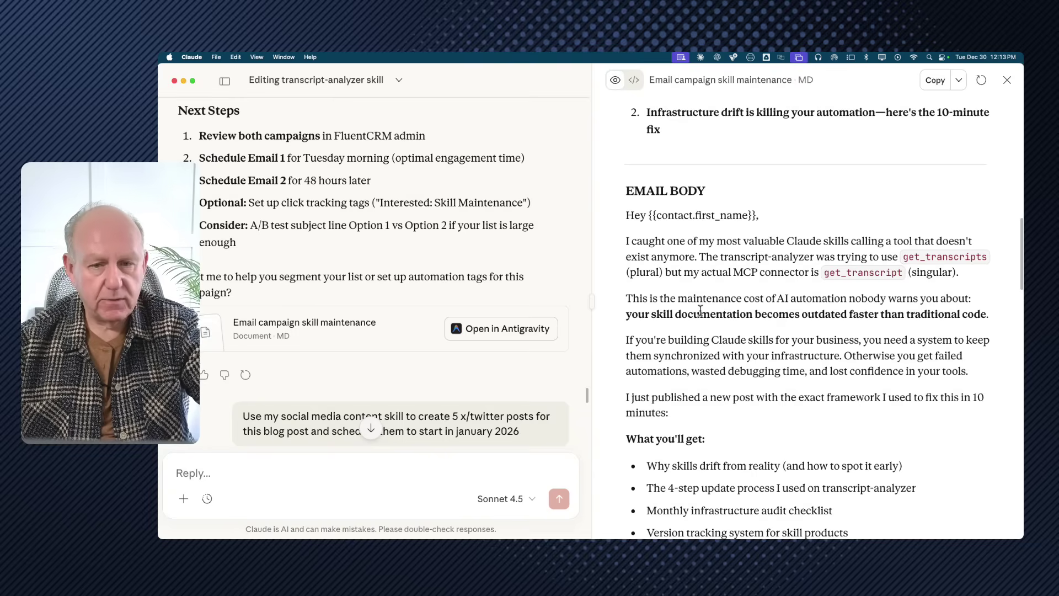
{"action": "left_click", "coordinate": [1007, 81]}
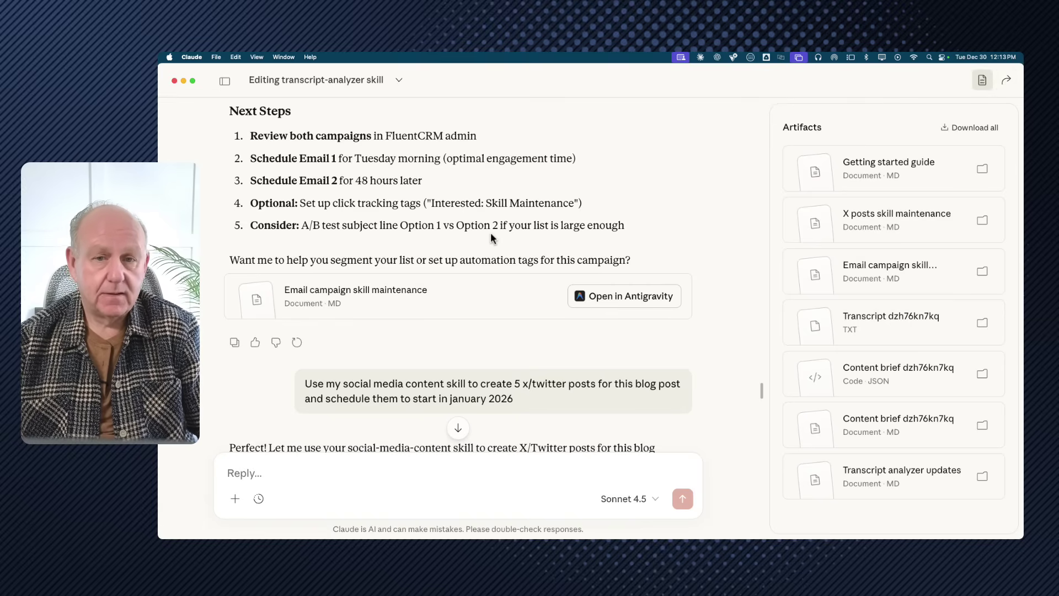
{"action": "scroll", "coordinate": [493, 237], "scroll_direction": "down", "scroll_amount": 5}
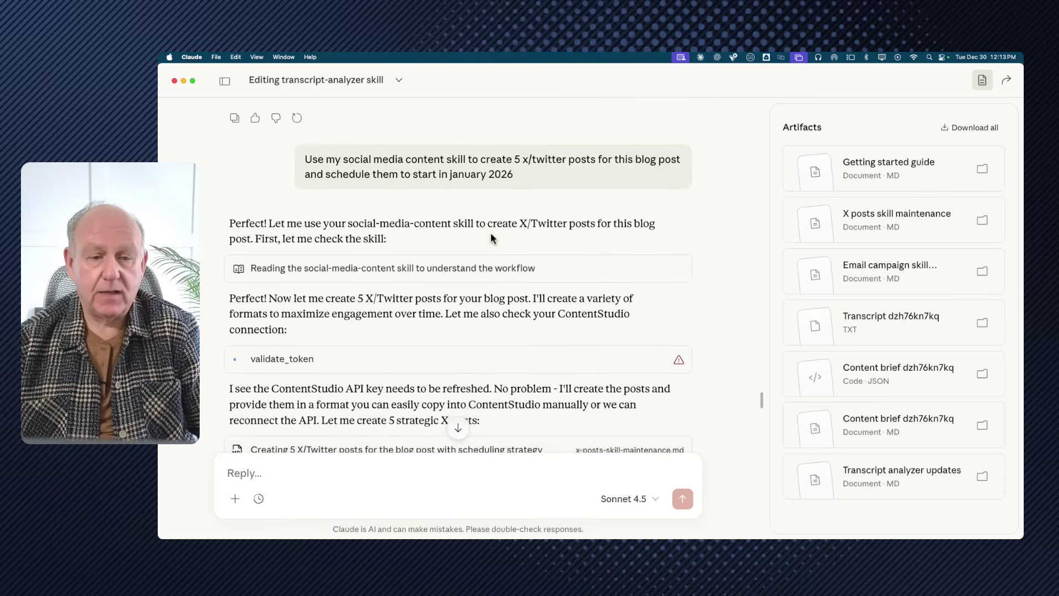
{"action": "triple_click", "coordinate": [468, 144]}
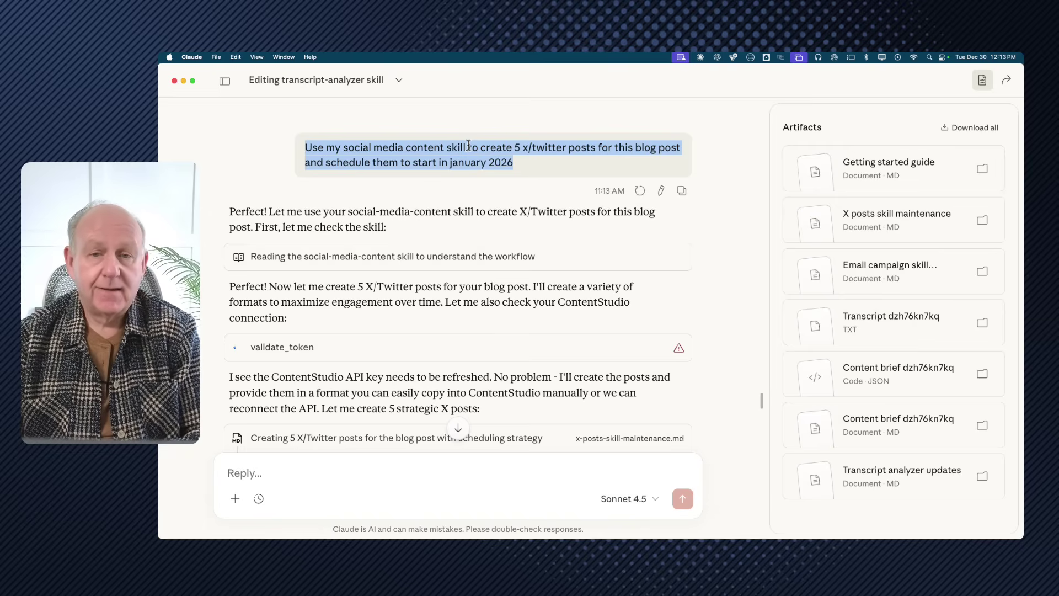
{"action": "triple_click", "coordinate": [397, 162]}
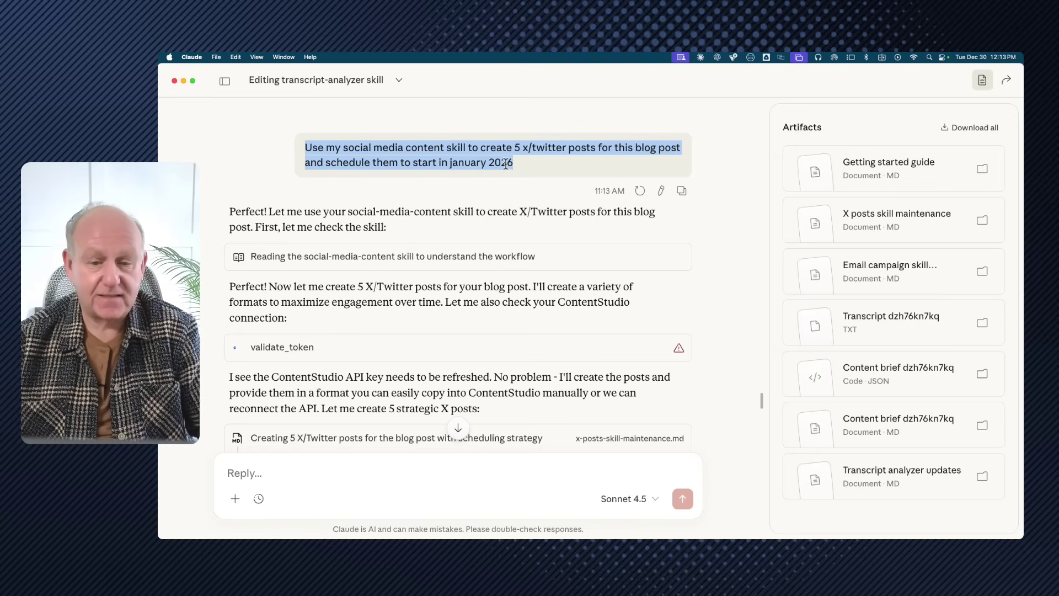
{"action": "scroll", "coordinate": [436, 168], "scroll_direction": "down", "scroll_amount": 5}
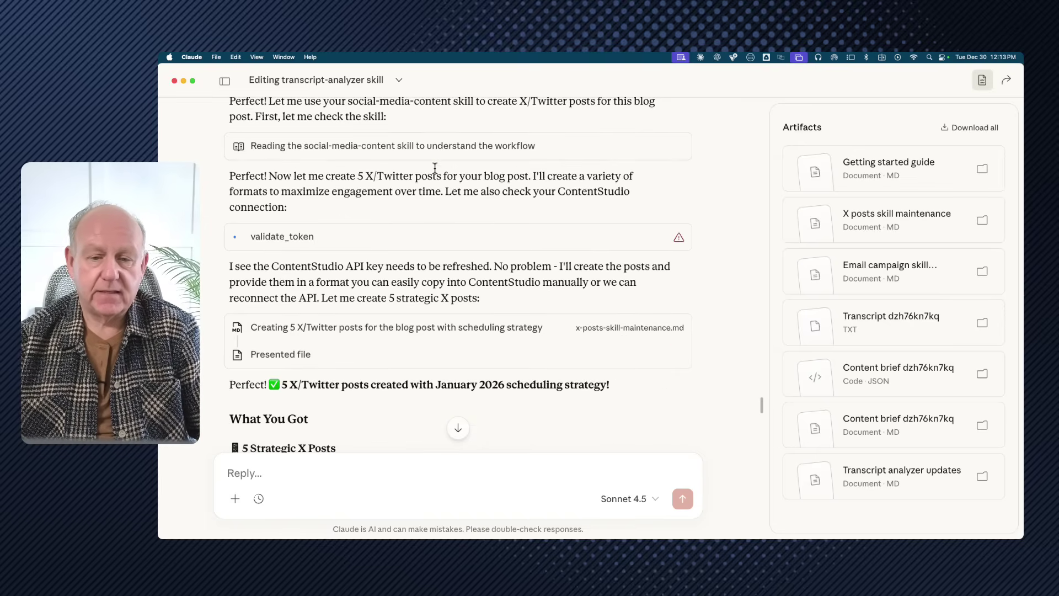
{"action": "scroll", "coordinate": [452, 189], "scroll_direction": "down", "scroll_amount": 9}
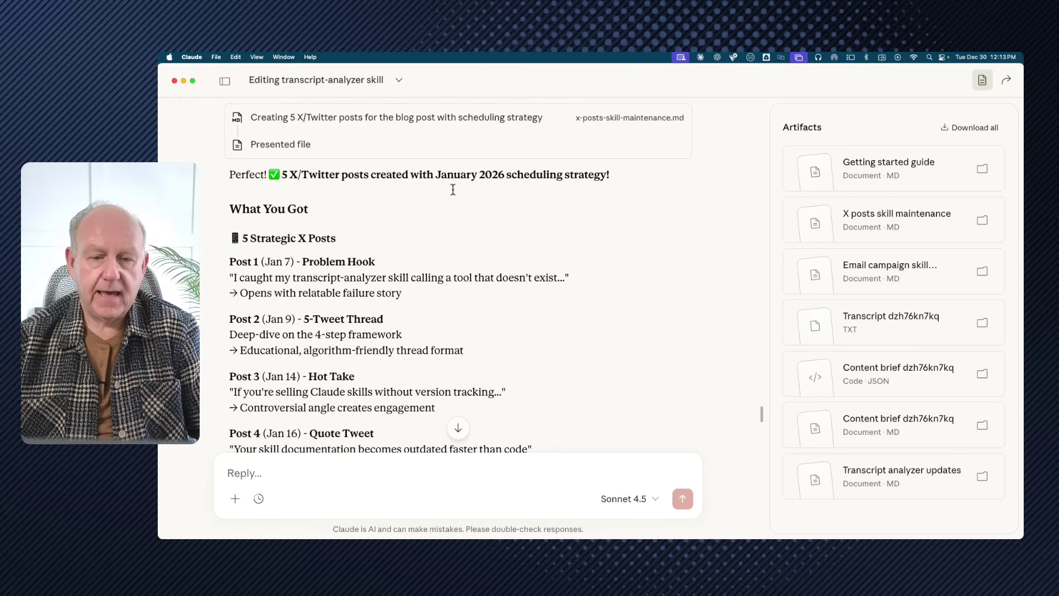
{"action": "scroll", "coordinate": [452, 190], "scroll_direction": "down", "scroll_amount": 2}
{"action": "double_click", "coordinate": [370, 144]}
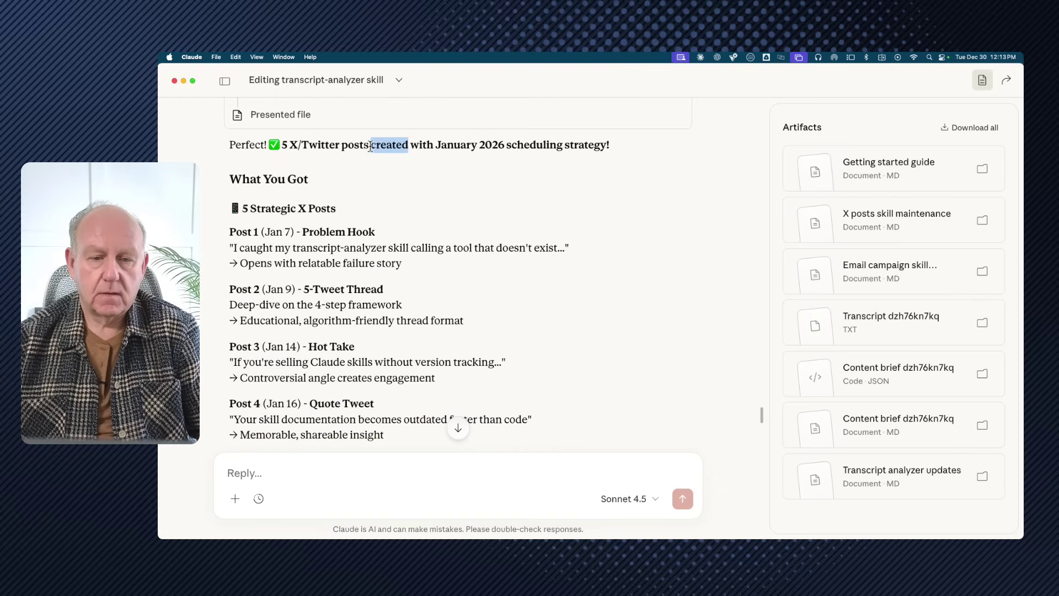
{"action": "triple_click", "coordinate": [370, 145]}
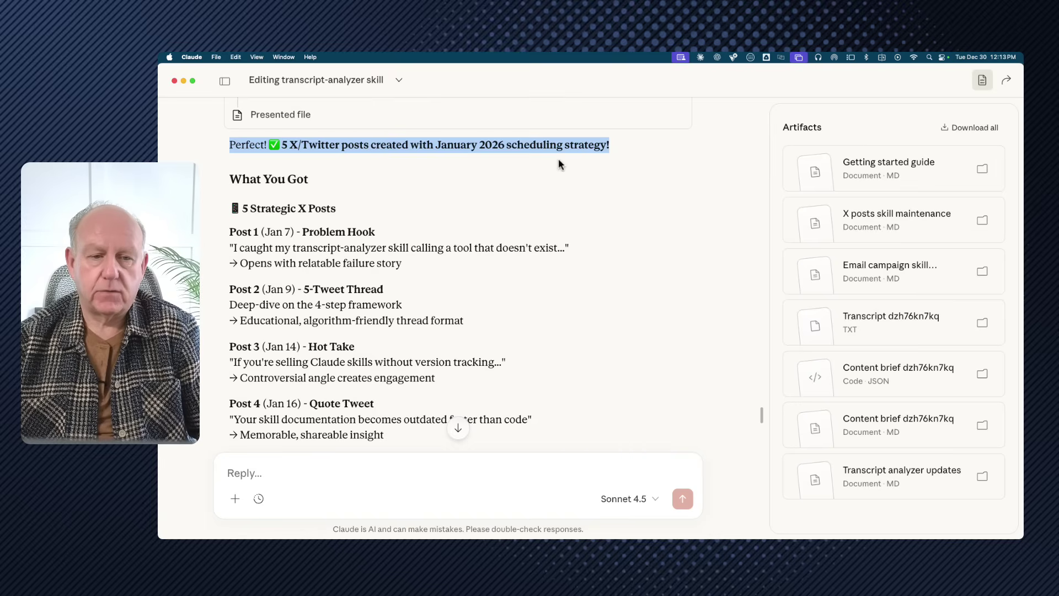
{"action": "scroll", "coordinate": [444, 204], "scroll_direction": "down", "scroll_amount": 2}
{"action": "scroll", "coordinate": [445, 210], "scroll_direction": "down", "scroll_amount": 8}
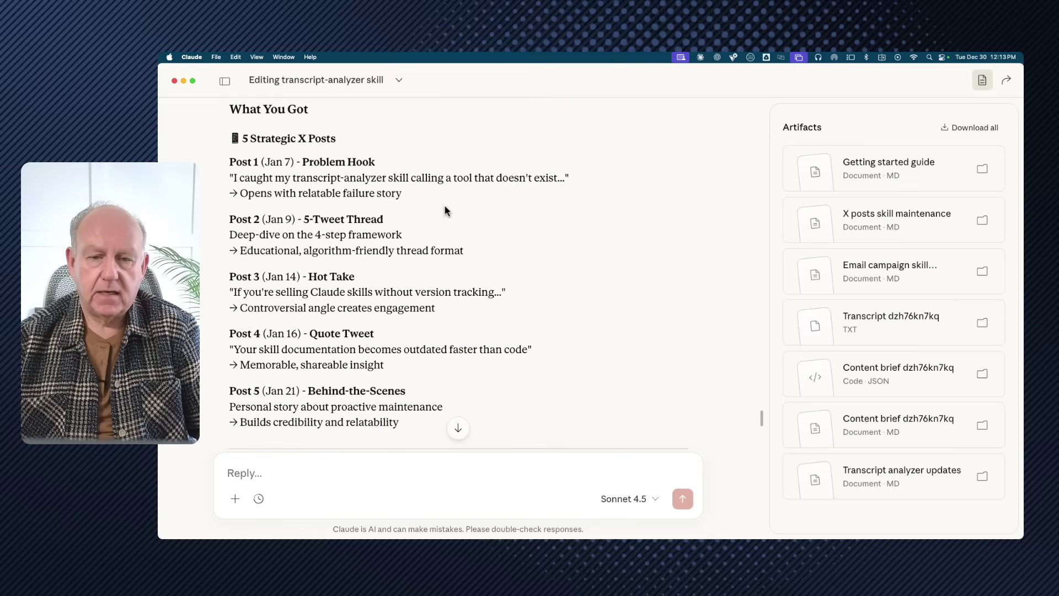
{"action": "scroll", "coordinate": [445, 210], "scroll_direction": "down", "scroll_amount": 12}
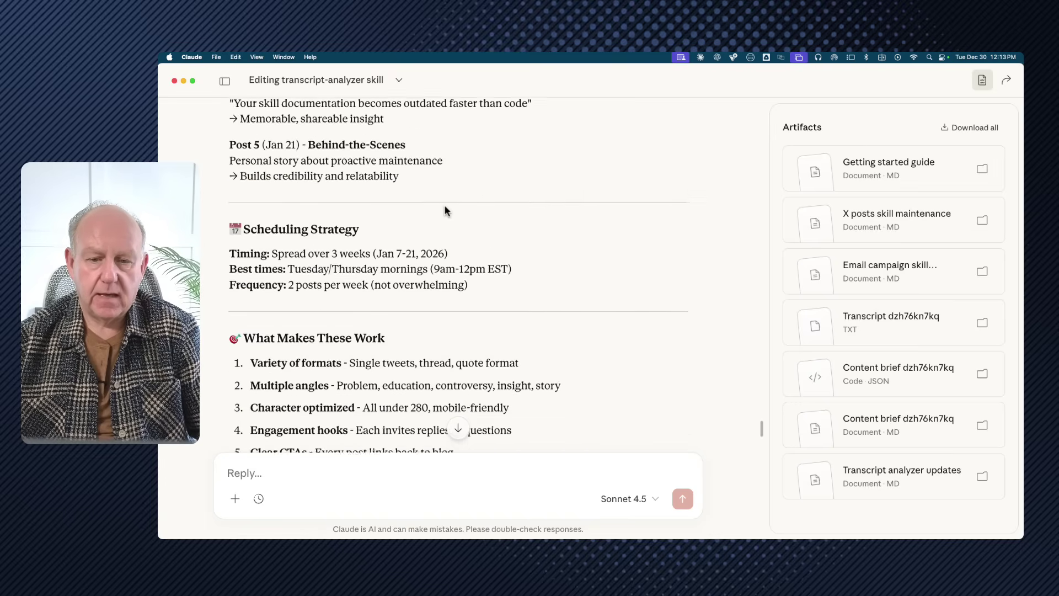
{"action": "scroll", "coordinate": [446, 210], "scroll_direction": "down", "scroll_amount": 15}
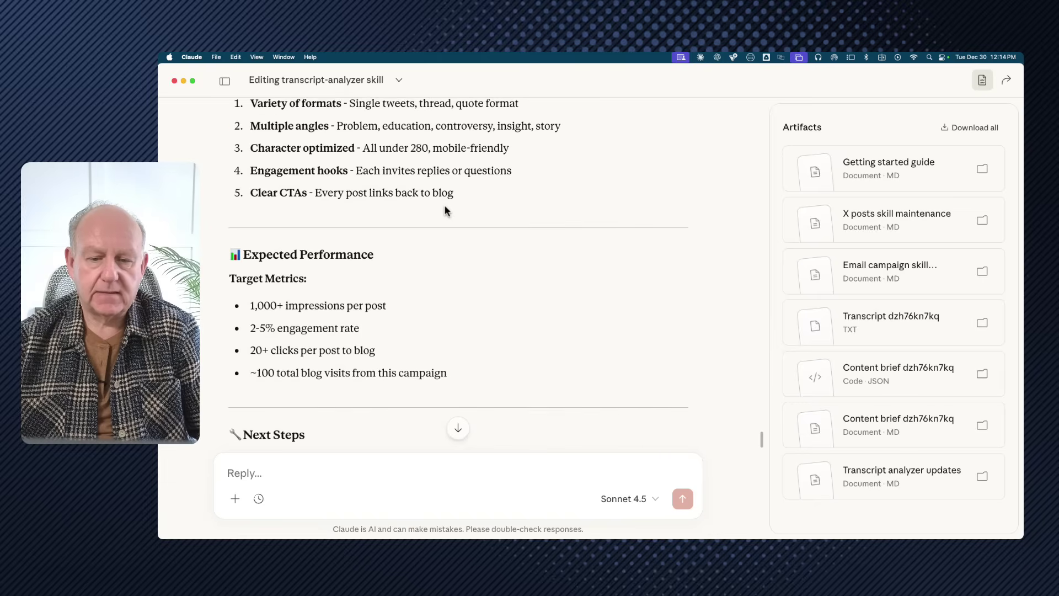
{"action": "scroll", "coordinate": [444, 205], "scroll_direction": "down", "scroll_amount": 11}
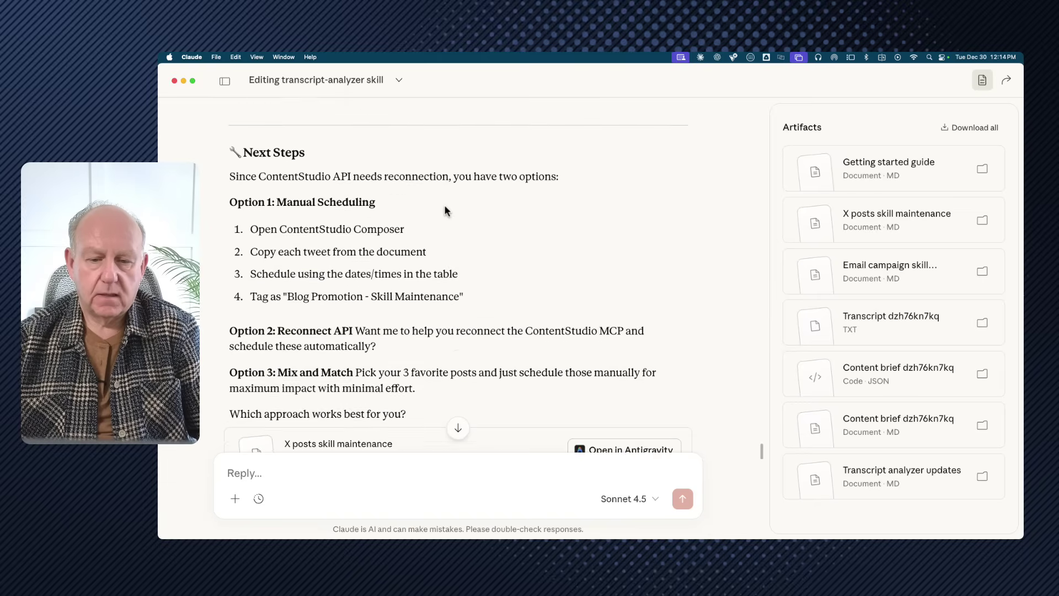
{"action": "scroll", "coordinate": [445, 207], "scroll_direction": "down", "scroll_amount": 7}
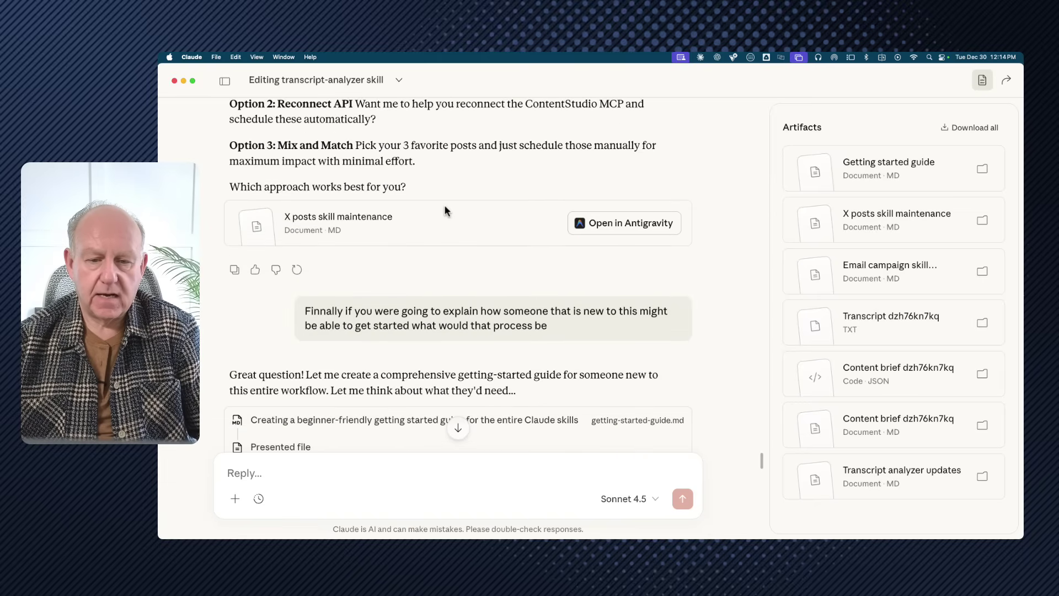
Preview the X posts skill maintenance document and scroll through its contents
{"action": "left_click", "coordinate": [315, 196]}
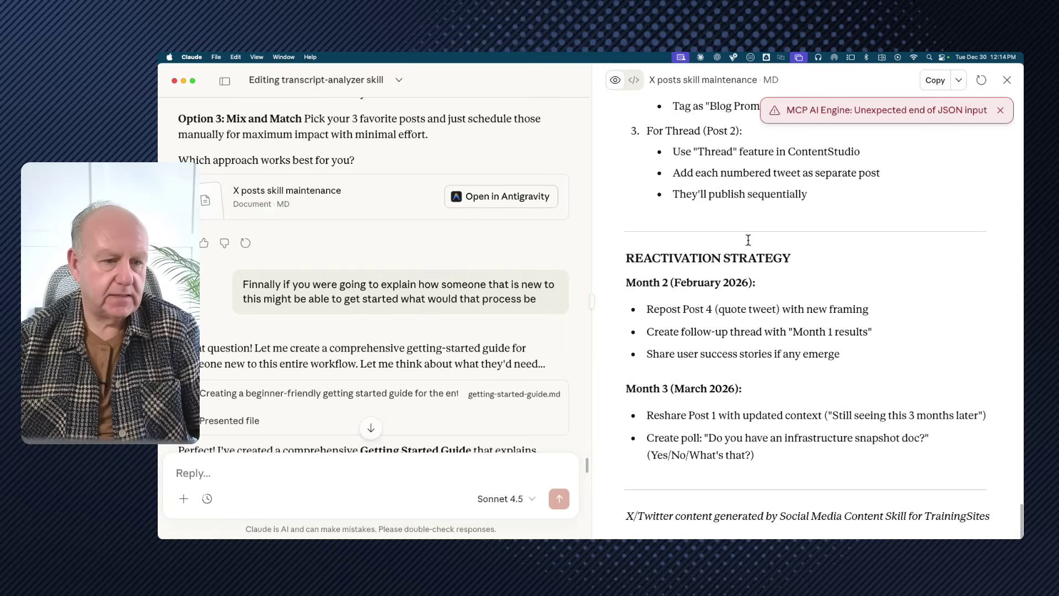
{"action": "scroll", "coordinate": [750, 248], "scroll_direction": "up", "scroll_amount": 10}
{"action": "scroll", "coordinate": [724, 280], "scroll_direction": "down", "scroll_amount": 10}
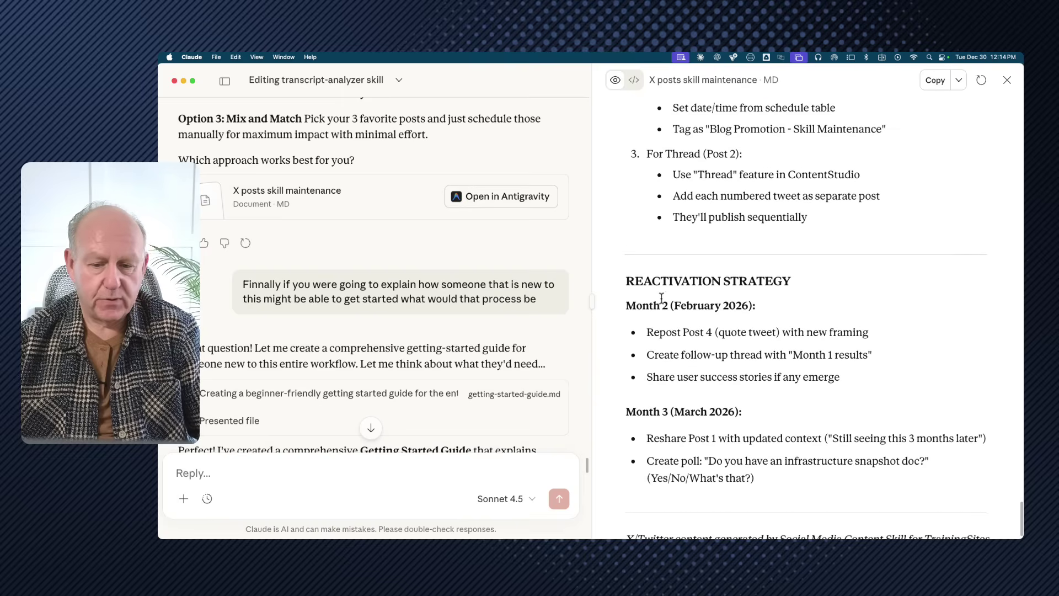
{"action": "scroll", "coordinate": [395, 321], "scroll_direction": "down", "scroll_amount": 5}
{"action": "scroll", "coordinate": [395, 321], "scroll_direction": "down", "scroll_amount": 3}
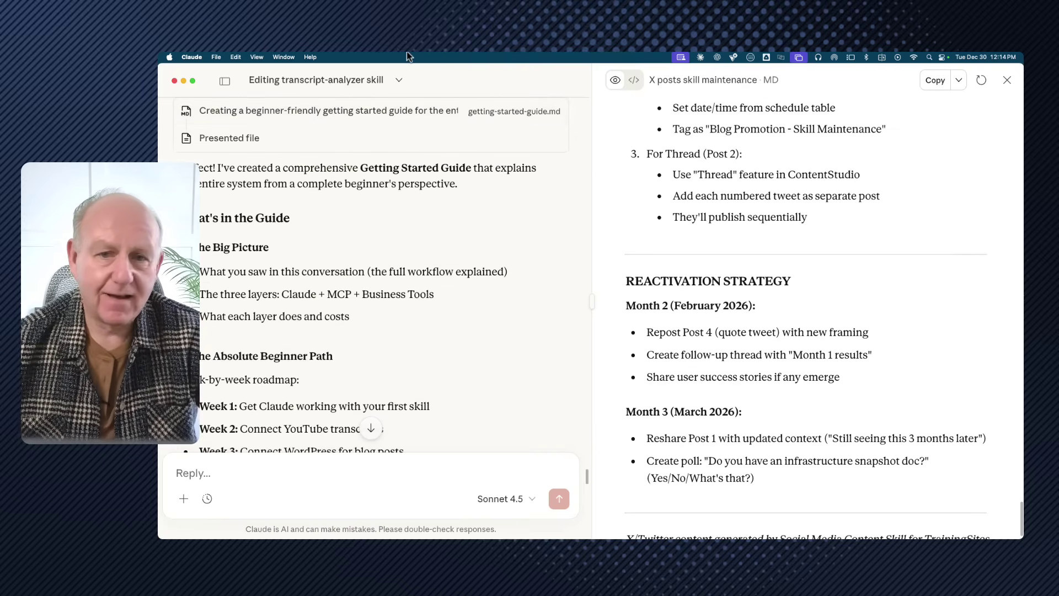